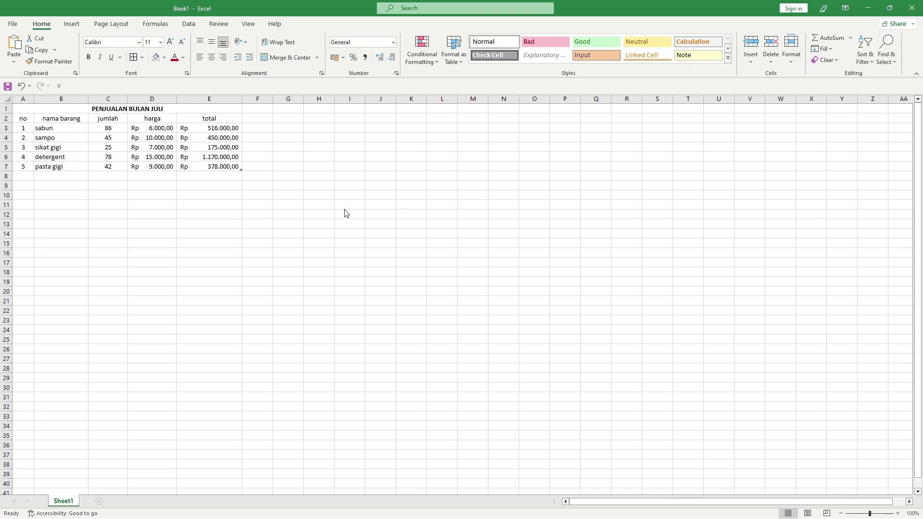
Highlight the jumlah values in C3:C7 that are greater than 50 with Light Red Fill using conditional formatting.
left_click(114, 128)
left_click_drag(114, 130, 109, 169)
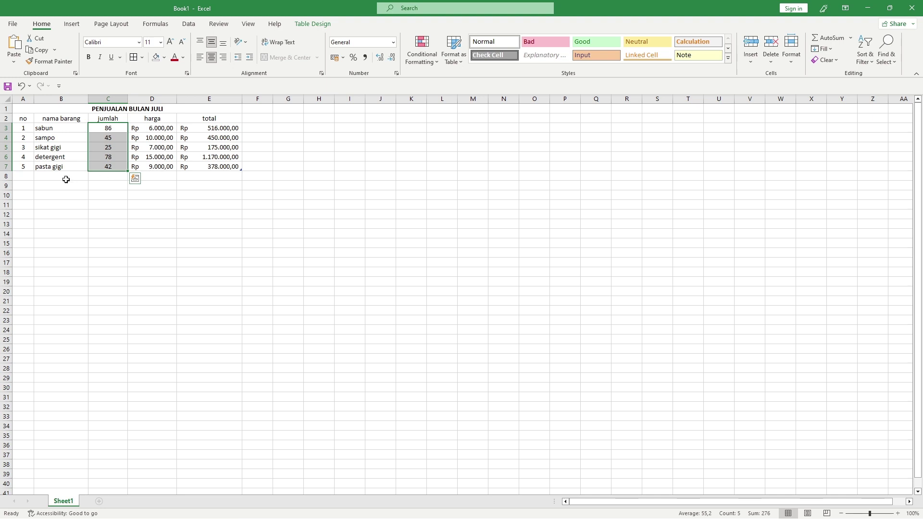
left_click(426, 58)
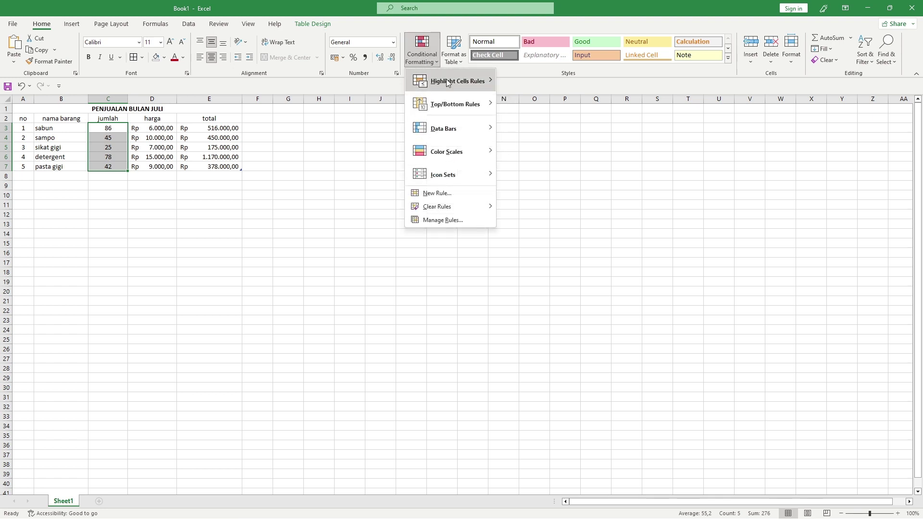
mouse_move(452, 81)
left_click(528, 81)
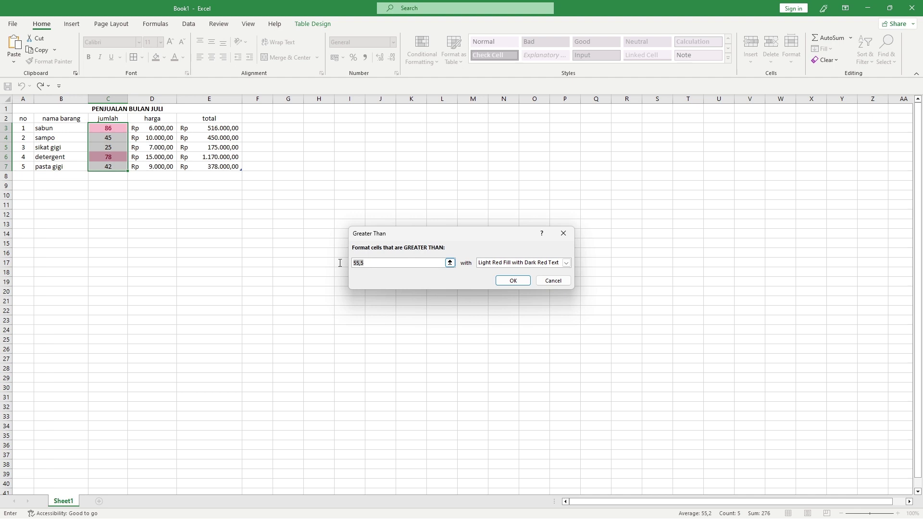
type("5")
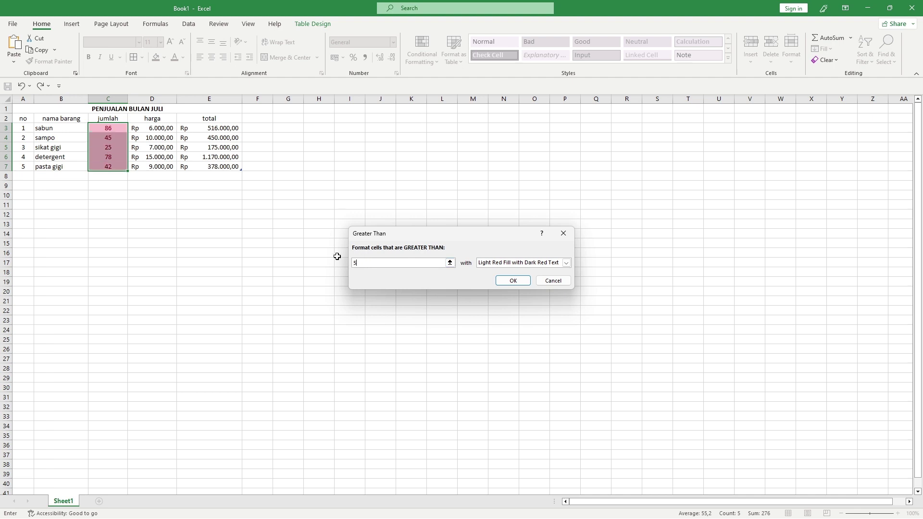
type("0")
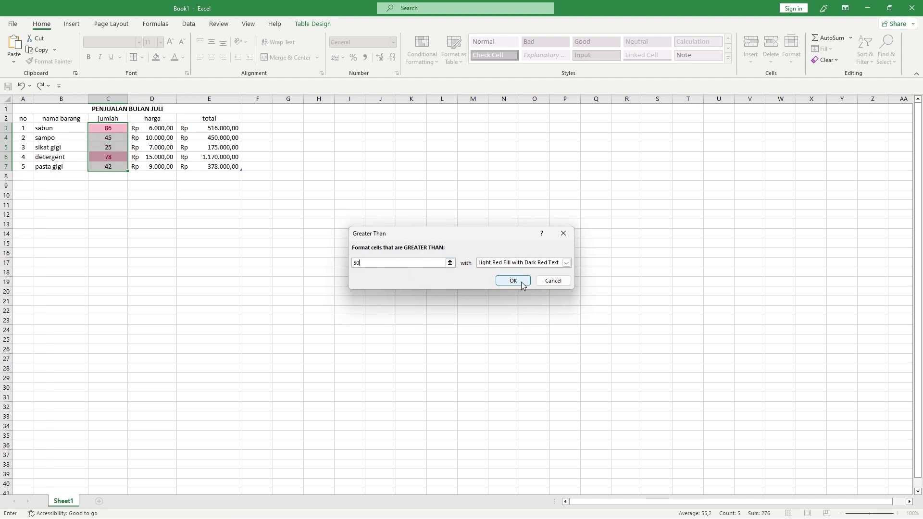
left_click(566, 263)
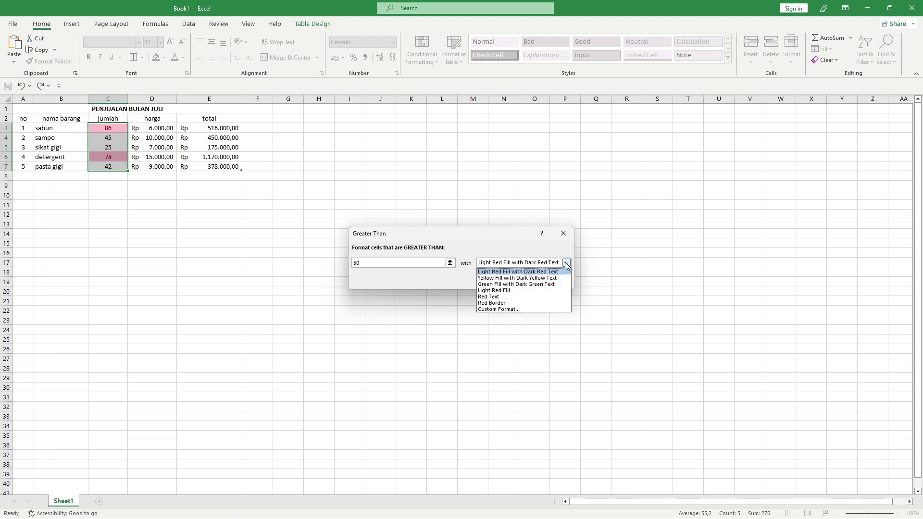
left_click(509, 291)
left_click(513, 281)
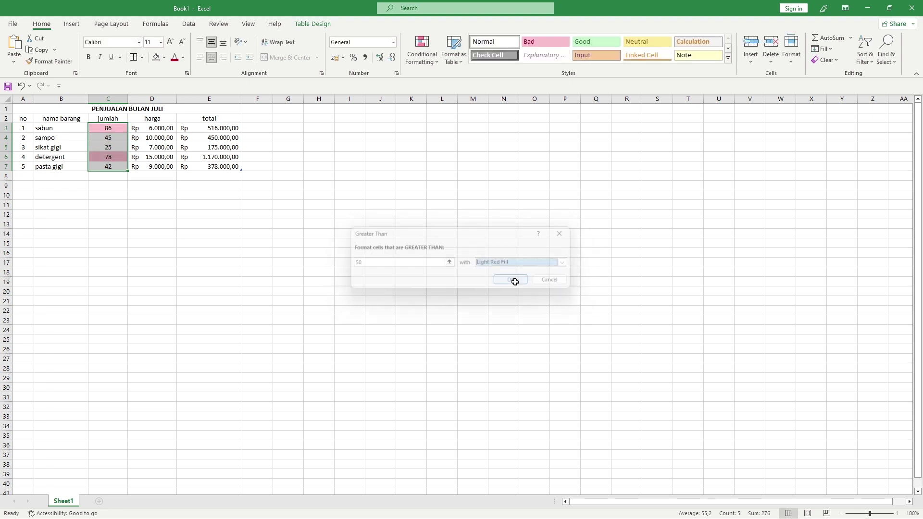
left_click(295, 252)
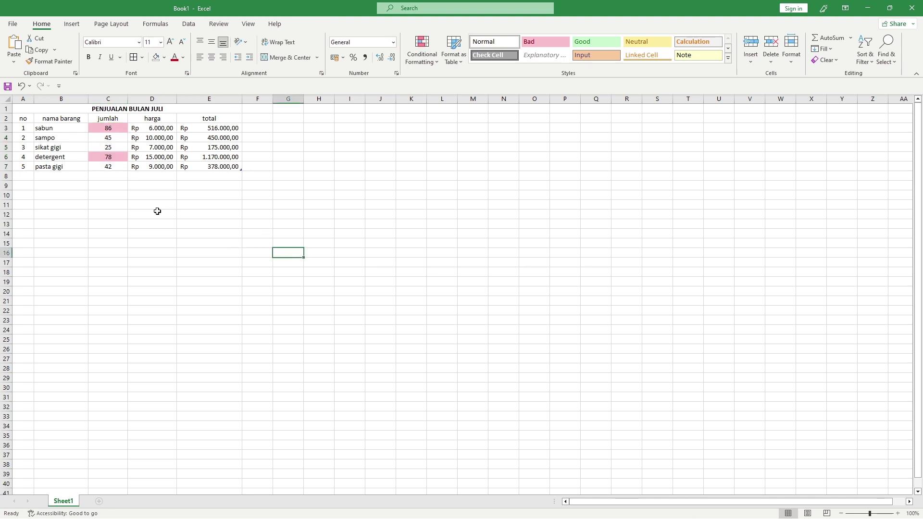
Set the jumlah value of sampo in C4 to 60.
left_click(119, 139)
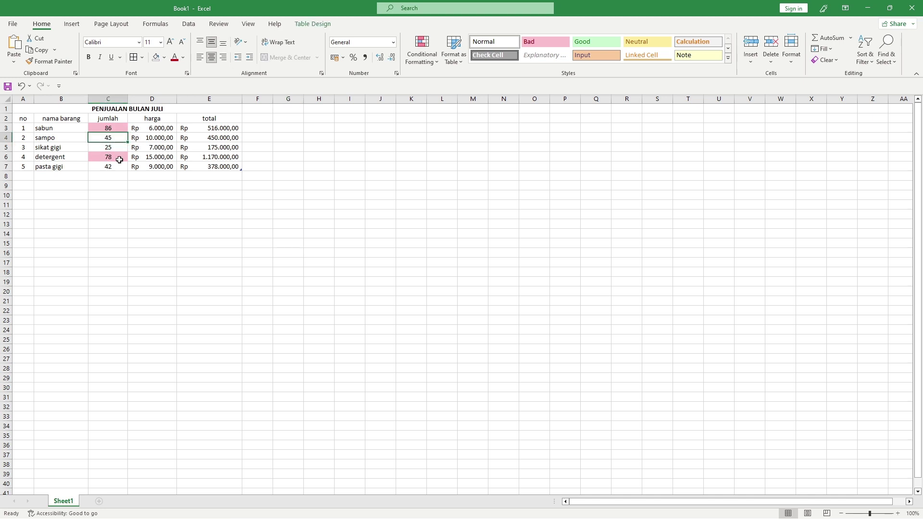
type("60")
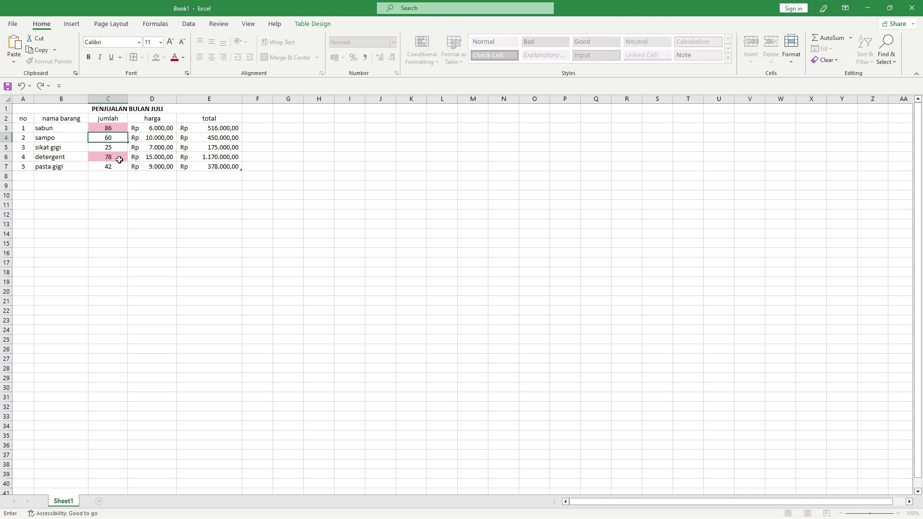
key("Return")
left_click(129, 207)
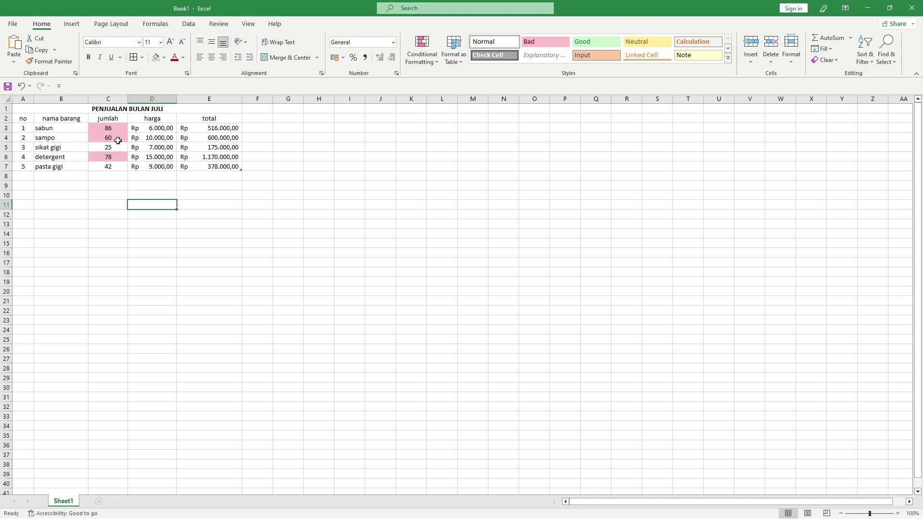
left_click_drag(117, 128, 119, 272)
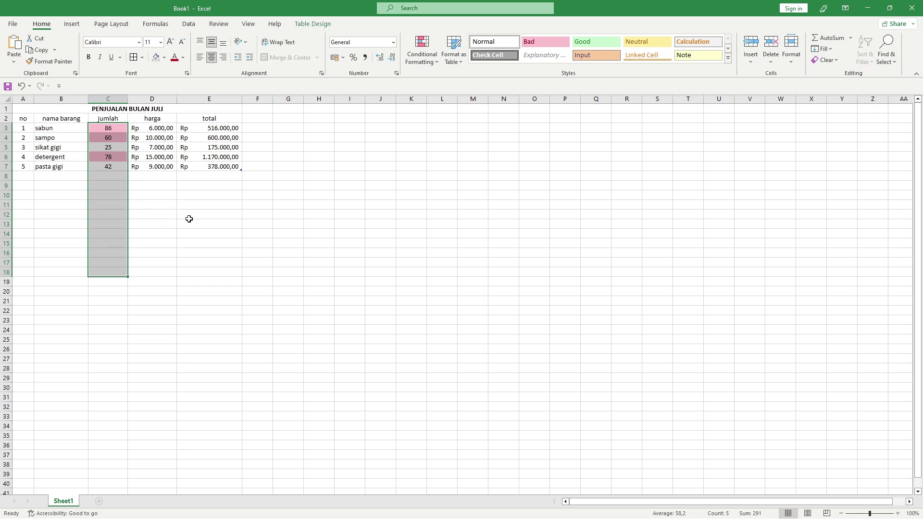
left_click(155, 212)
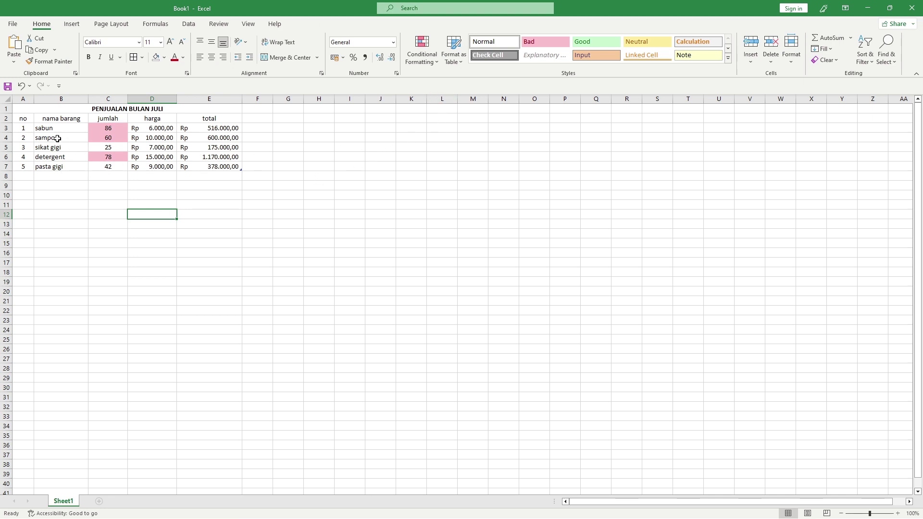
Format the sales table A2:E7 with the medium table style that has a gray header and gray banded rows.
left_click_drag(26, 120, 213, 169)
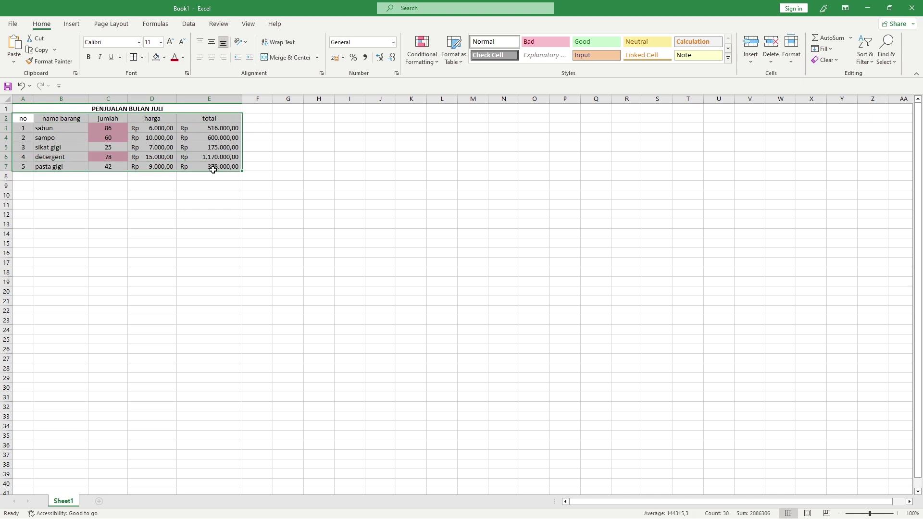
left_click(460, 65)
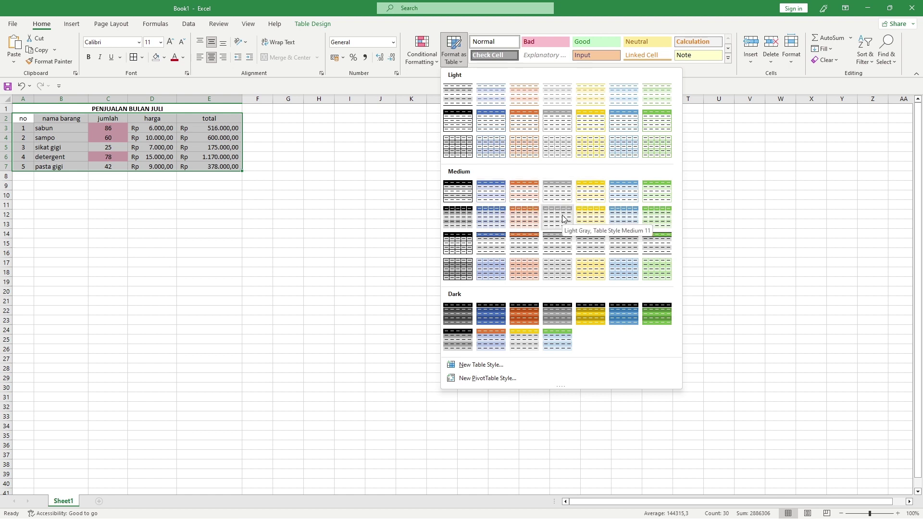
left_click(556, 245)
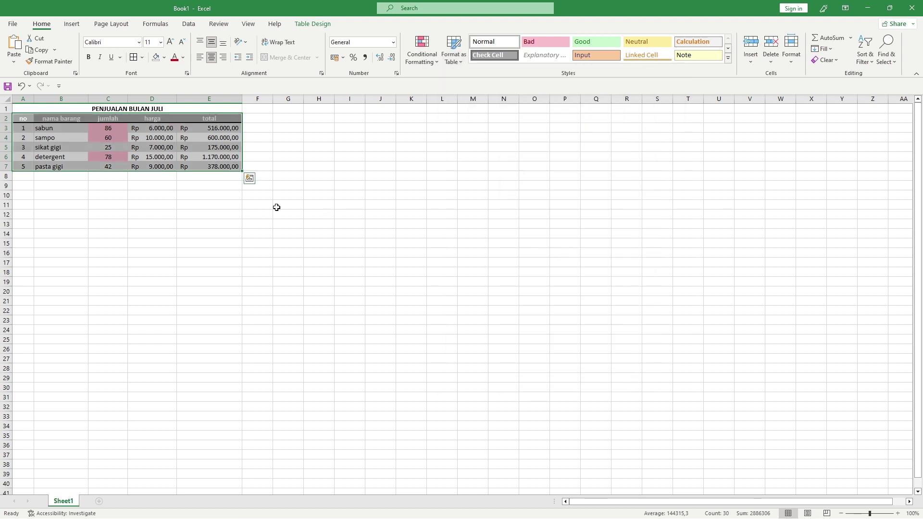
left_click(184, 199)
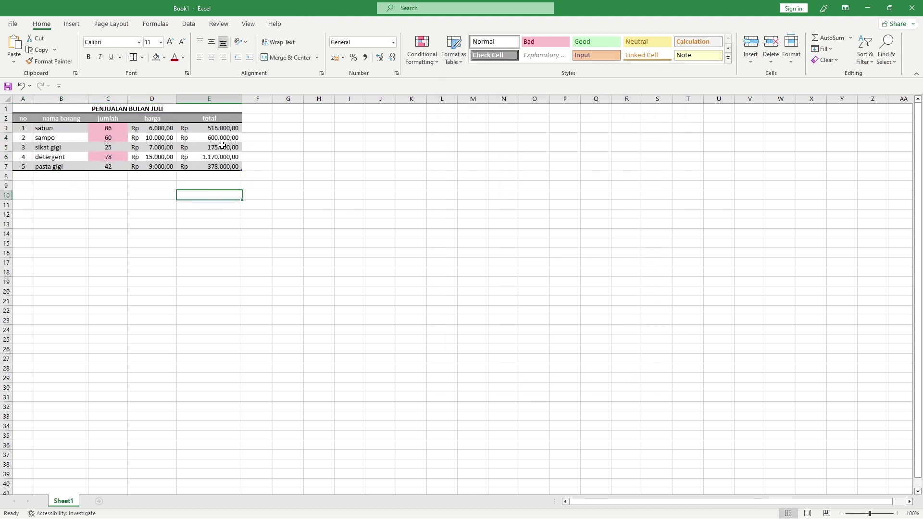
Format the sales table A2:E7 with the medium table style that has an orange header and gray banded rows.
left_click(25, 118)
left_click_drag(26, 118, 220, 165)
left_click(453, 54)
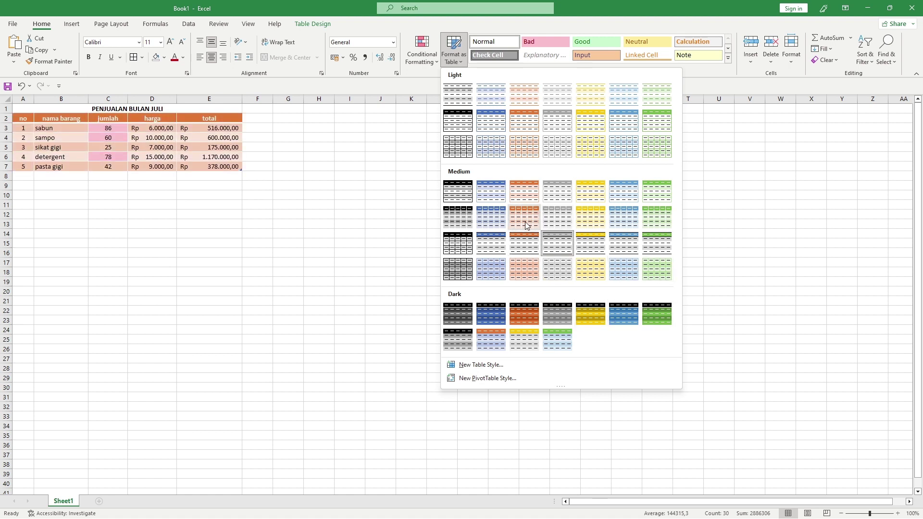
left_click(524, 244)
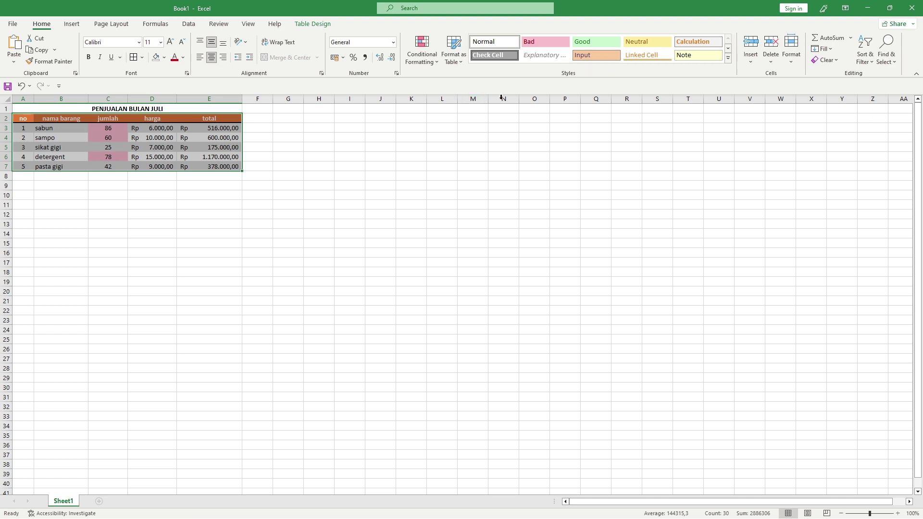
left_click(729, 59)
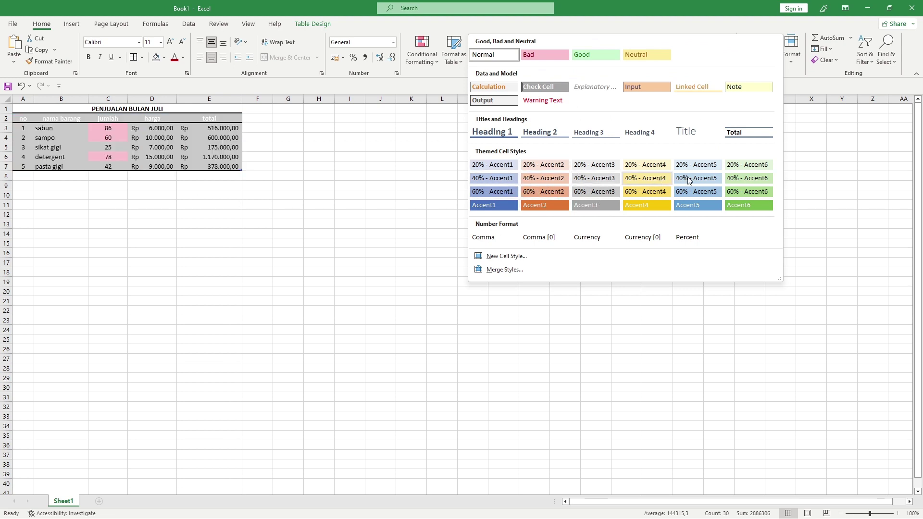
left_click(812, 114)
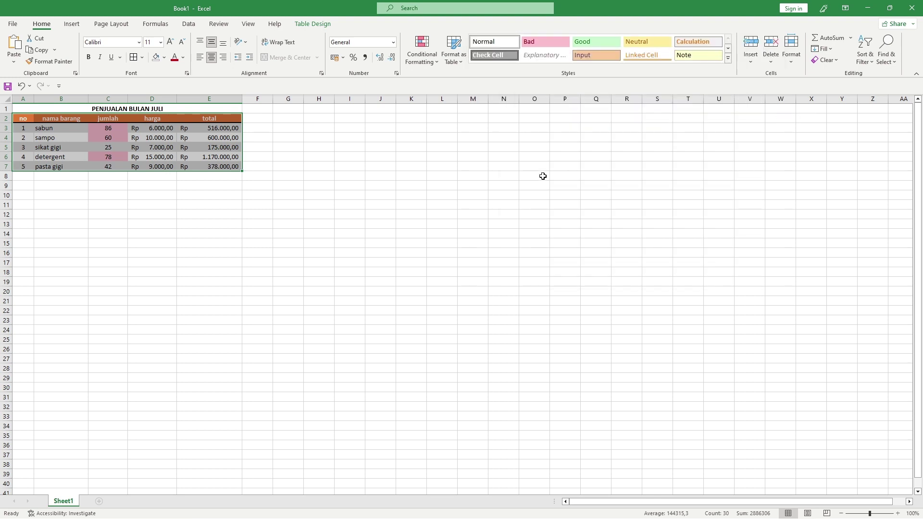
left_click(369, 213)
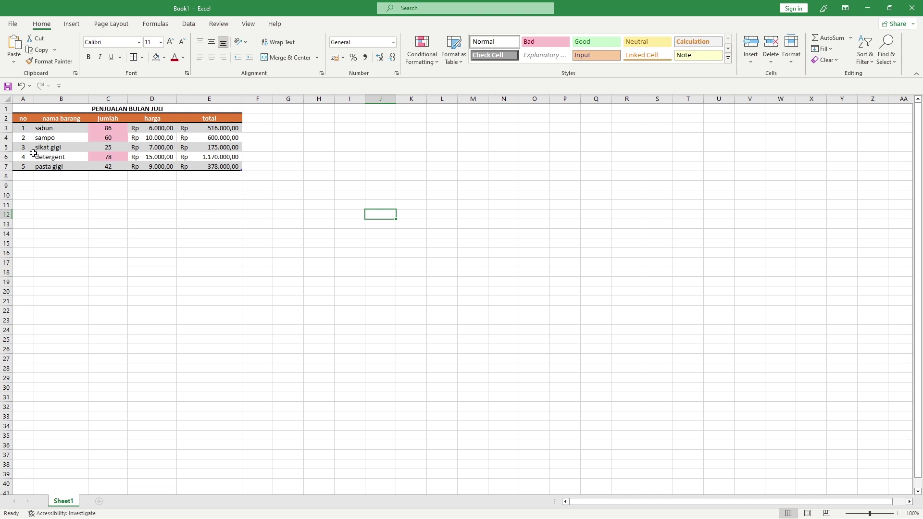
Insert an empty sheet row above the sikat gigi row at row 5.
left_click(6, 147)
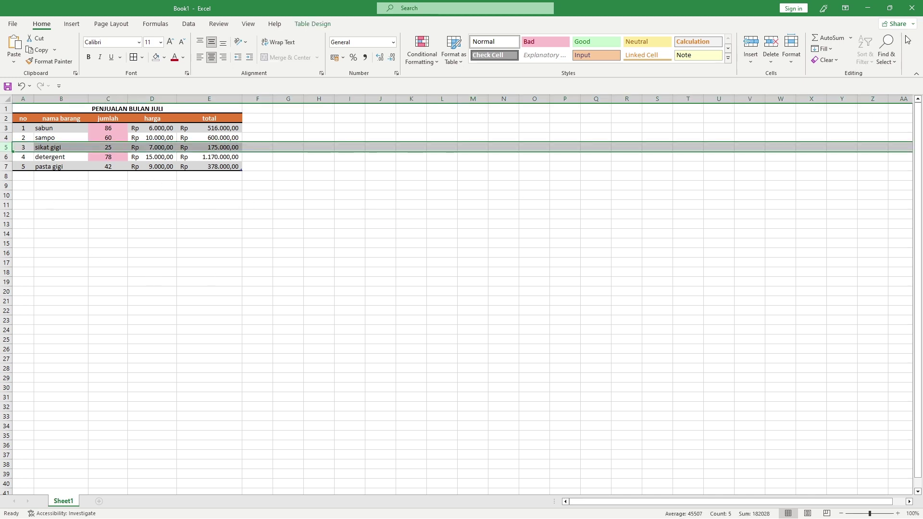
left_click(751, 66)
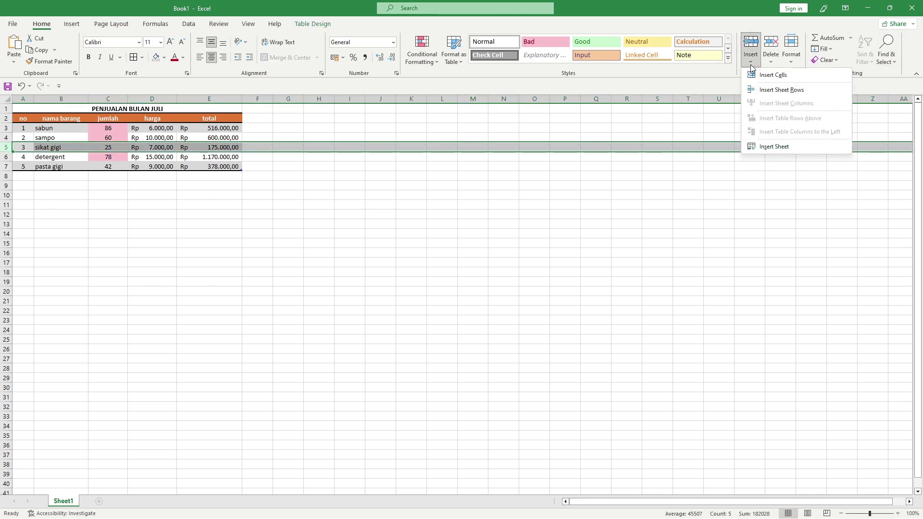
left_click(766, 91)
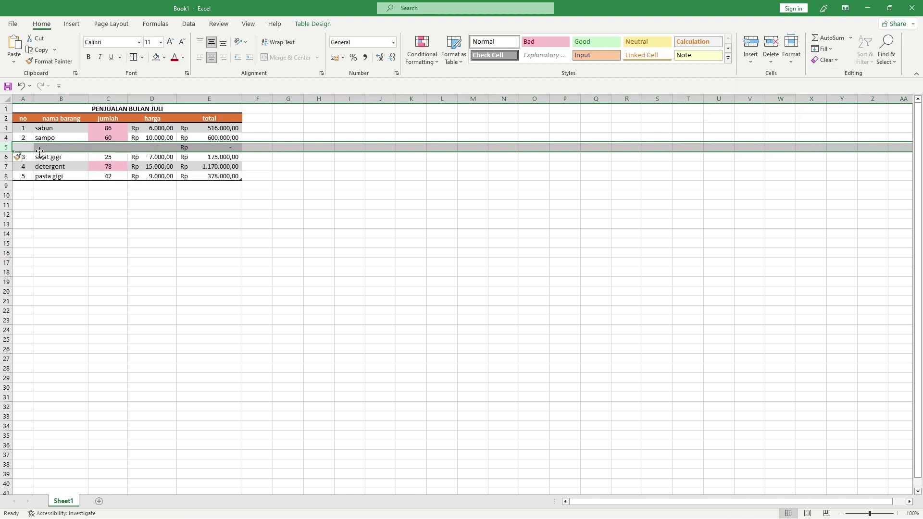
Insert a new sheet column before the jumlah column at column C.
left_click(98, 98)
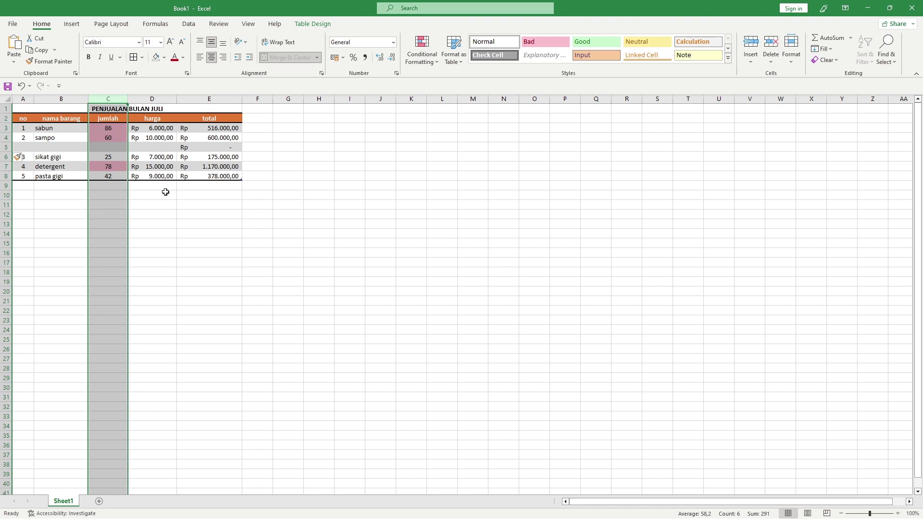
left_click(751, 60)
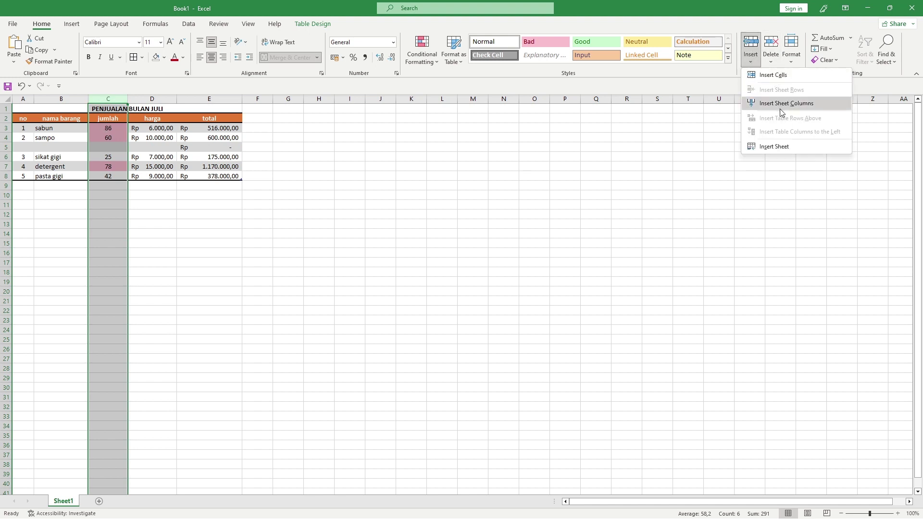
left_click(777, 108)
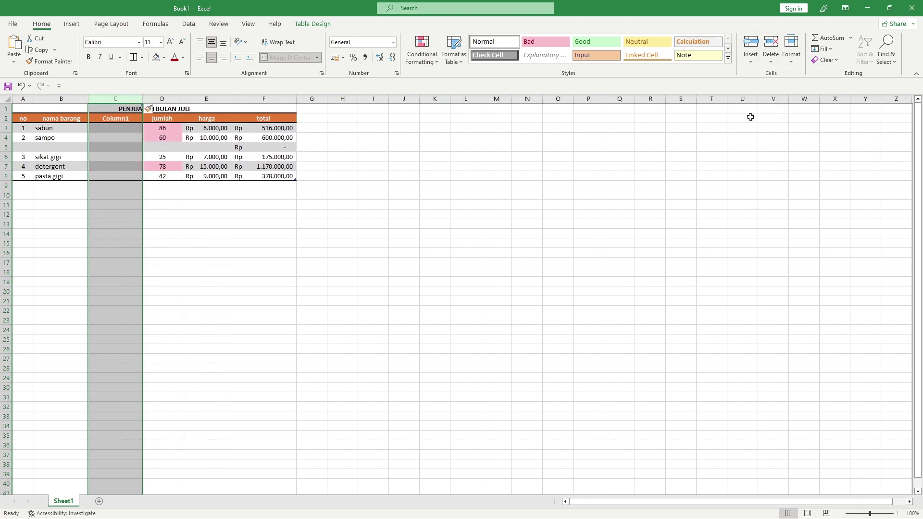
left_click(493, 214)
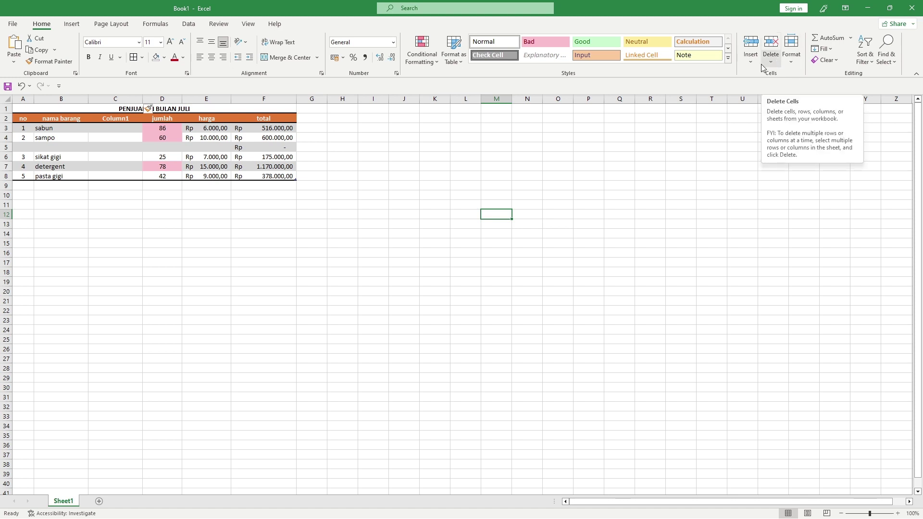
Delete the empty column C between nama barang and jumlah.
left_click(105, 98)
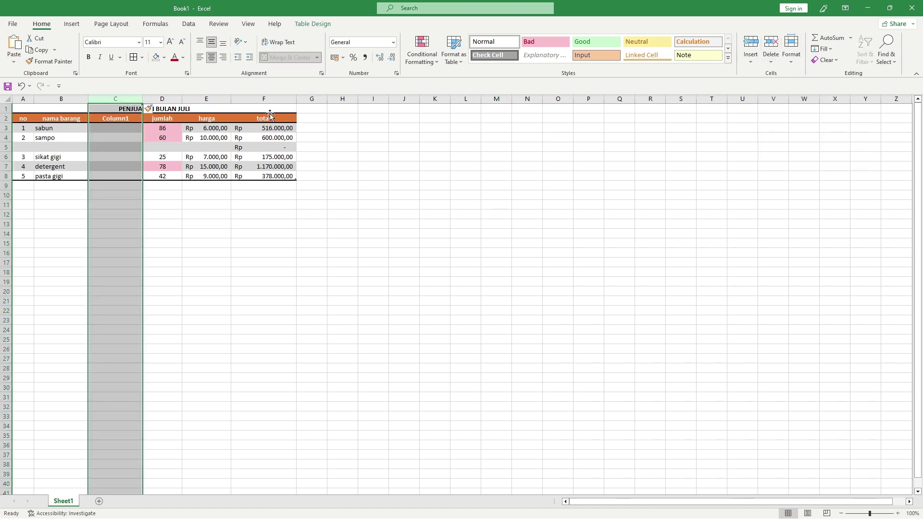
left_click(777, 59)
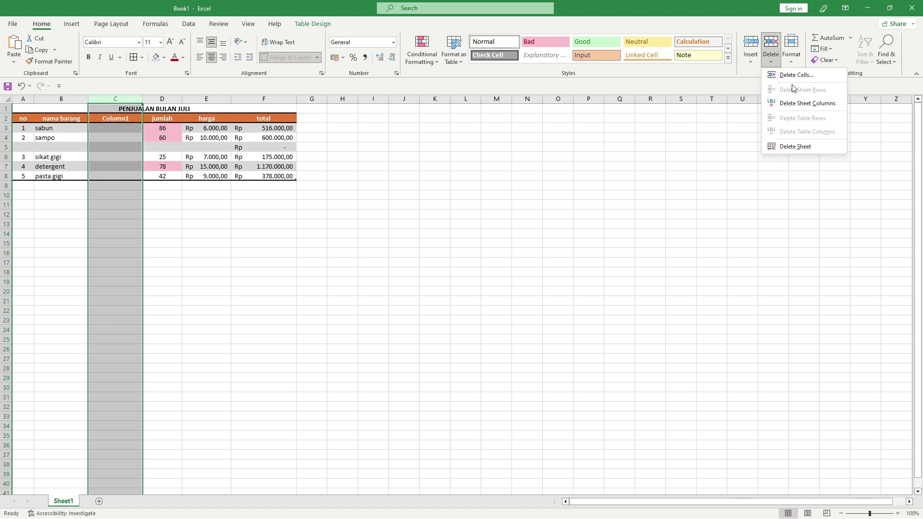
left_click(796, 76)
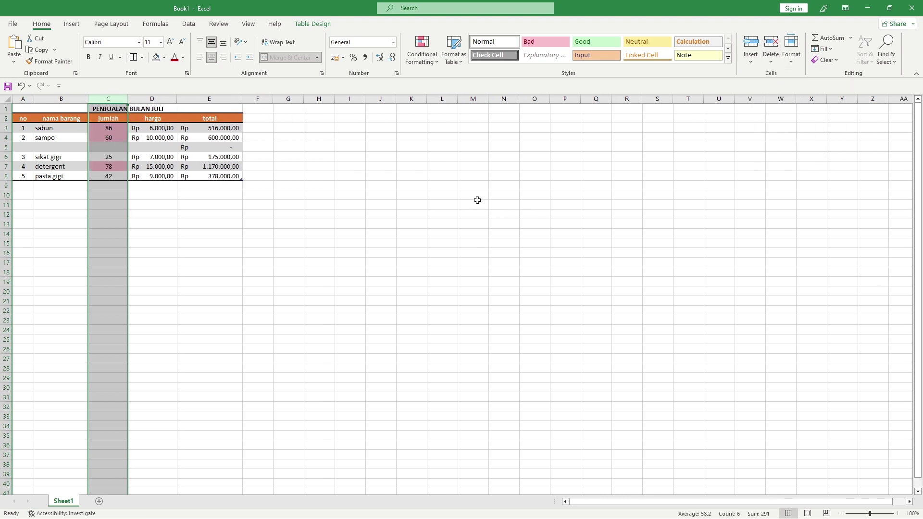
Delete the empty sheet row 5 between sampo and sikat gigi.
left_click(6, 147)
left_click(777, 60)
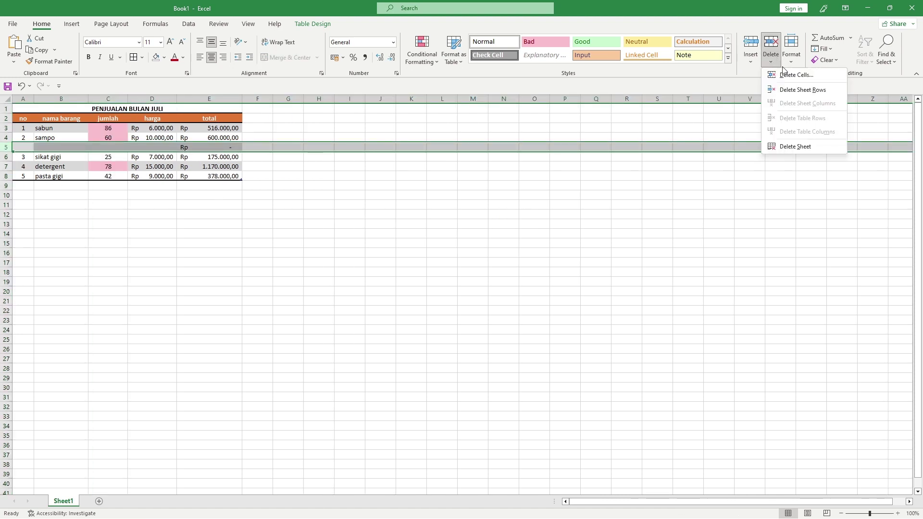
left_click(791, 90)
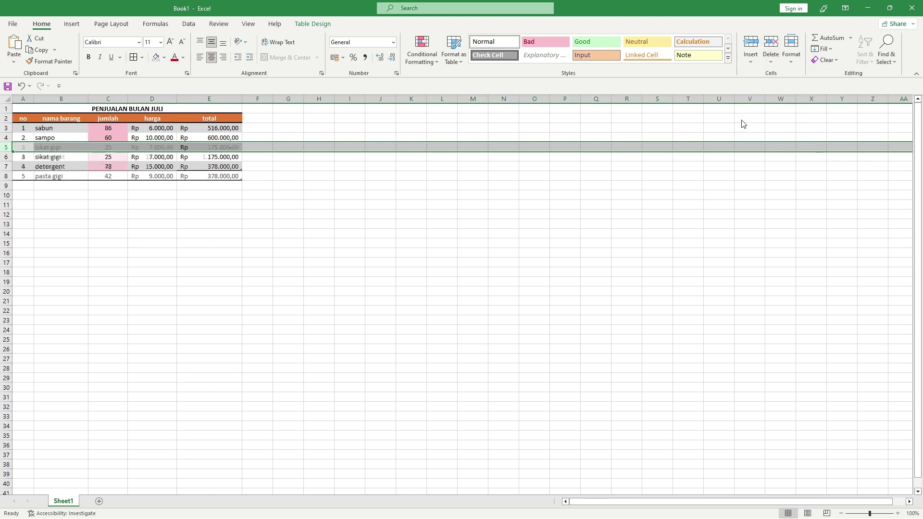
left_click(440, 253)
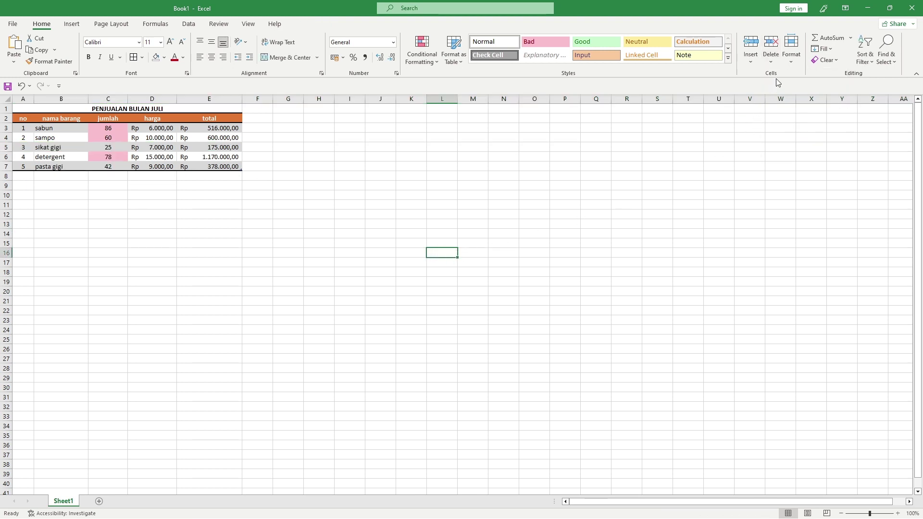
Set the height of the sampo row, row 4, to 40.
left_click(79, 138)
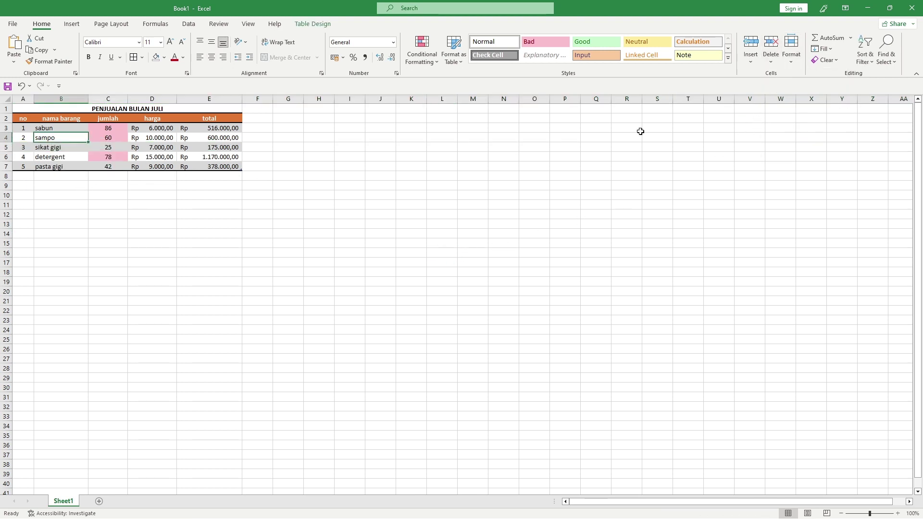
left_click(791, 62)
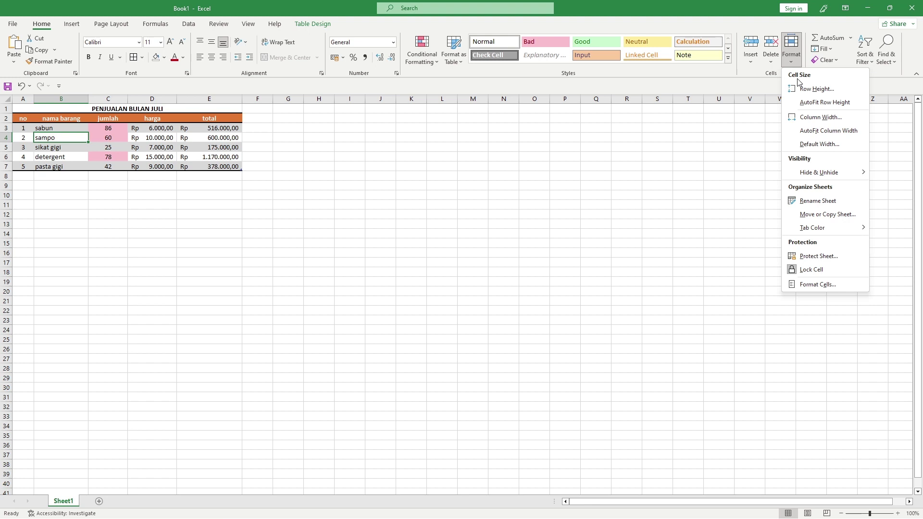
left_click(816, 90)
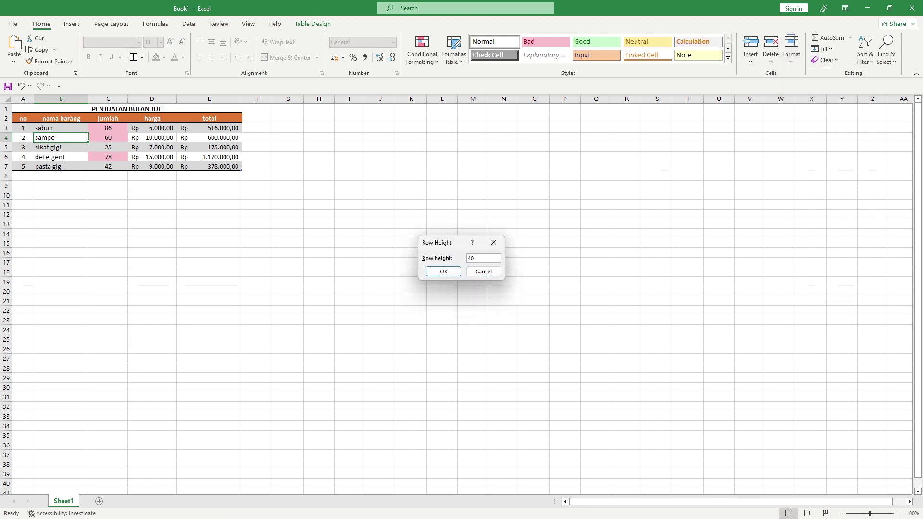
key("Return")
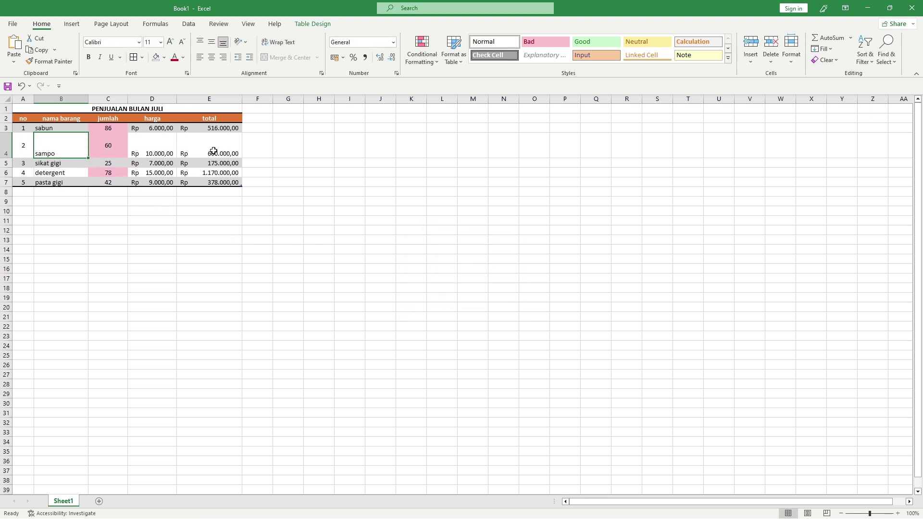
Set the width of the harga column, column D, to 60.
left_click(158, 129)
left_click(792, 62)
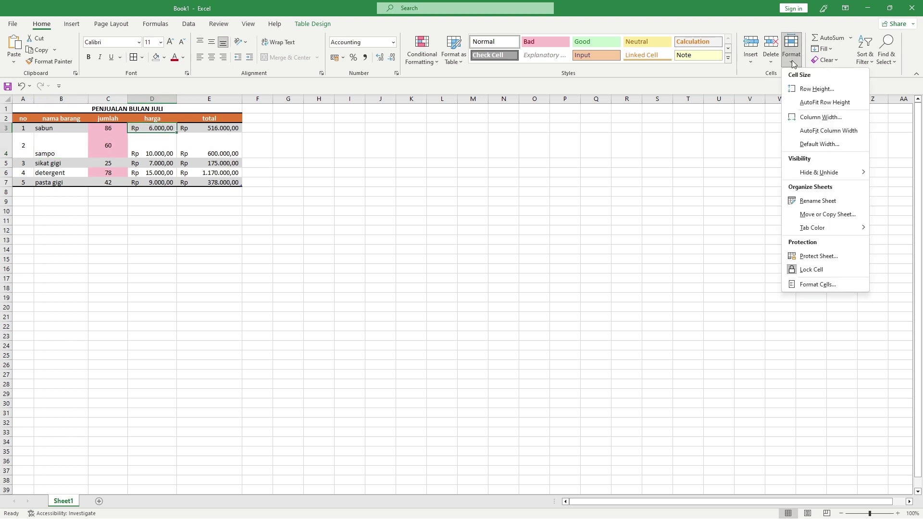
left_click(819, 118)
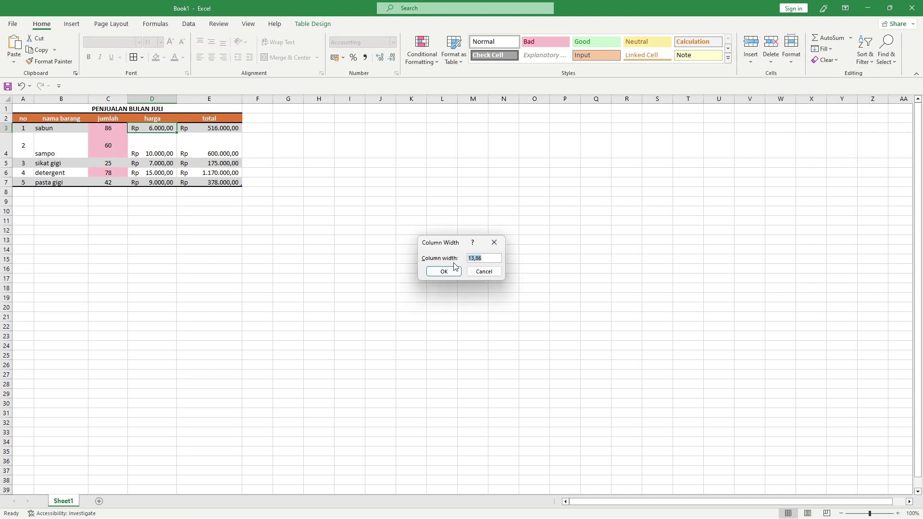
type("60")
left_click(444, 272)
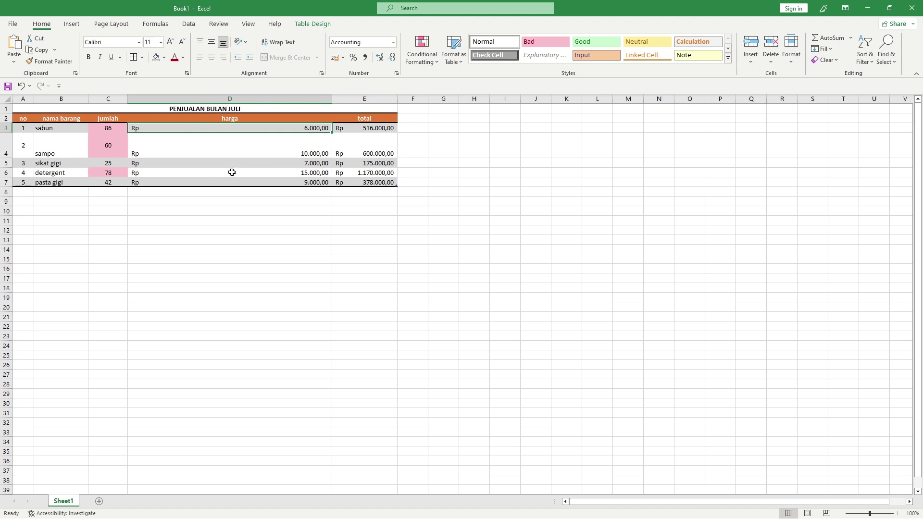
AutoFit the row heights of the sheet with the whole harga column selected.
left_click(791, 62)
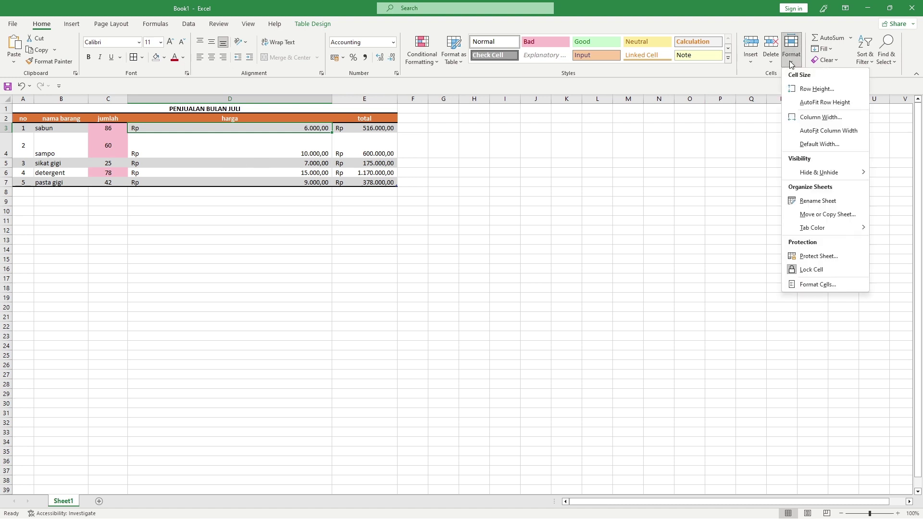
left_click(814, 105)
left_click(264, 99)
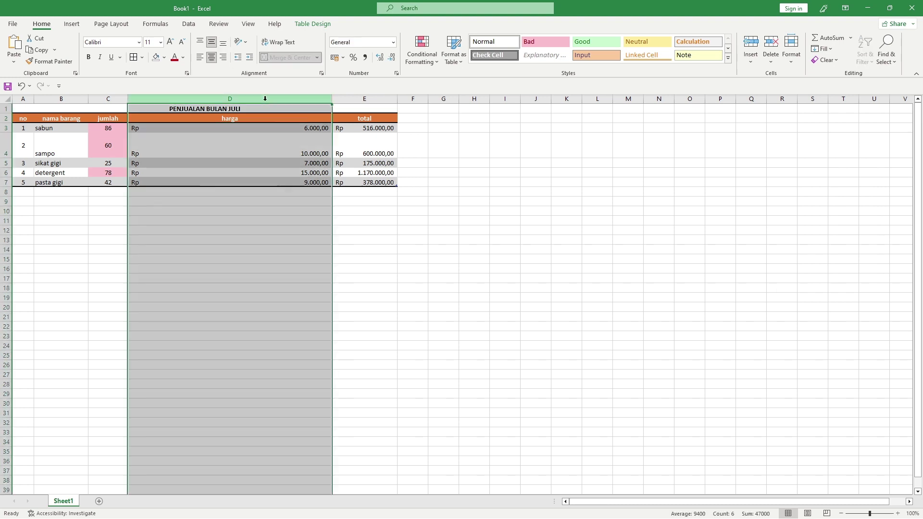
left_click(794, 62)
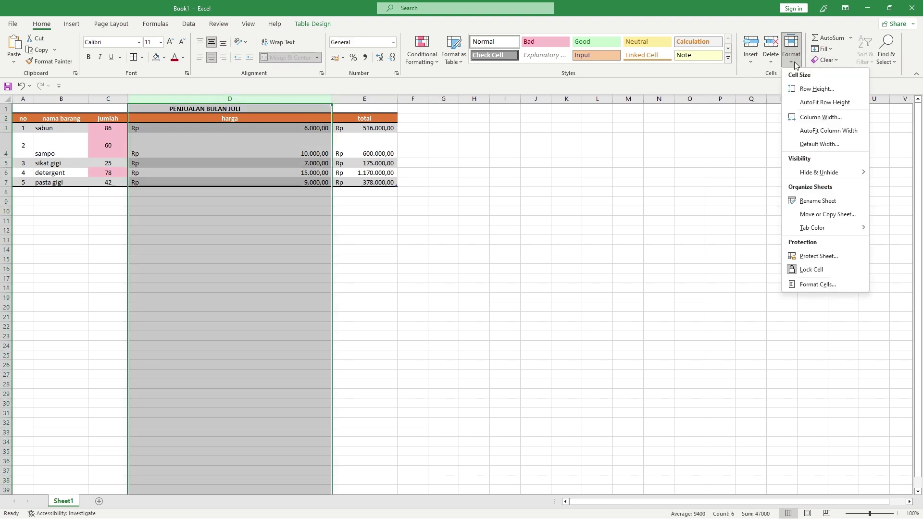
left_click(813, 104)
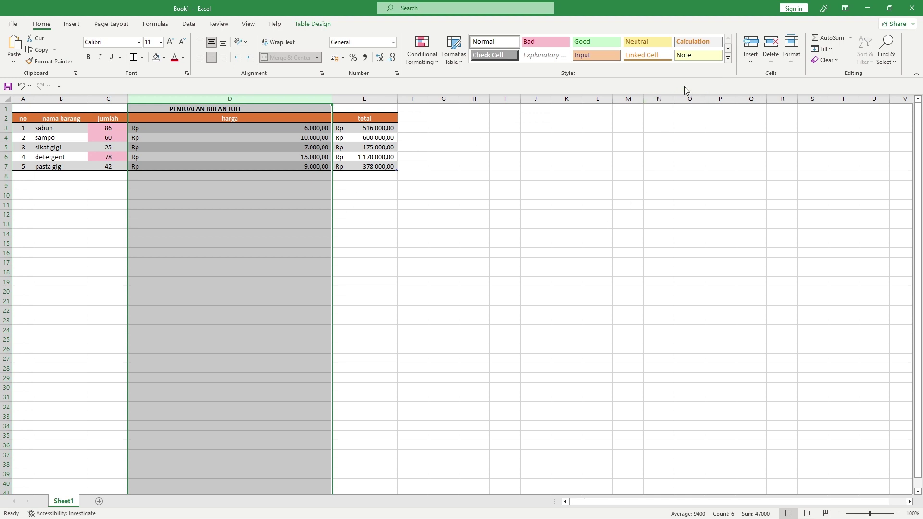
AutoFit the width of the harga column to its contents.
left_click(794, 59)
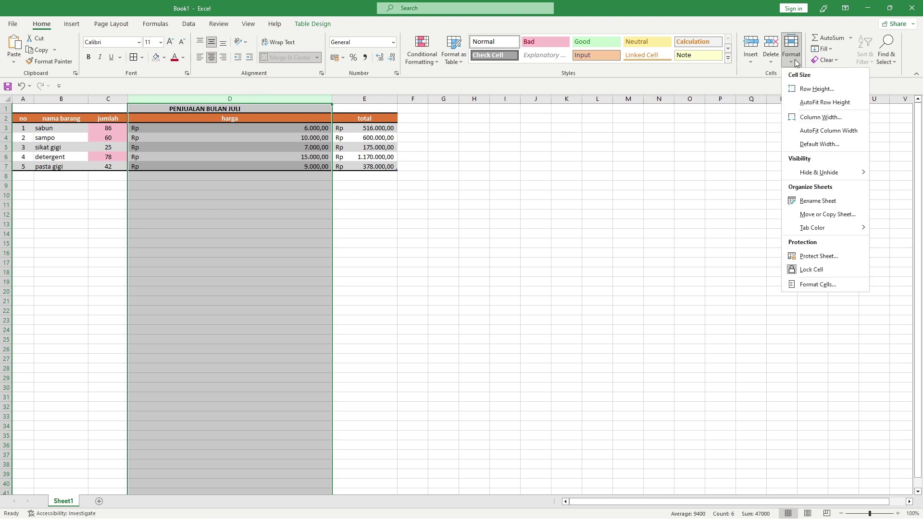
left_click(836, 132)
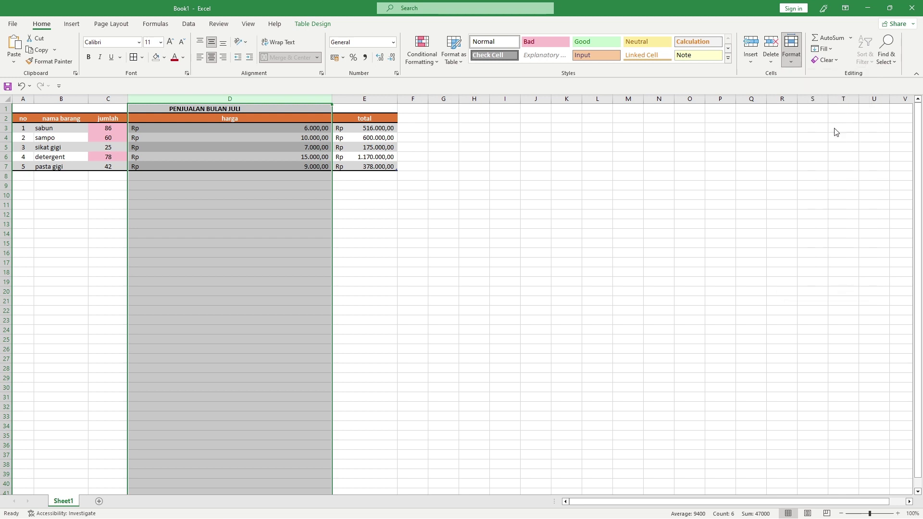
left_click(218, 224)
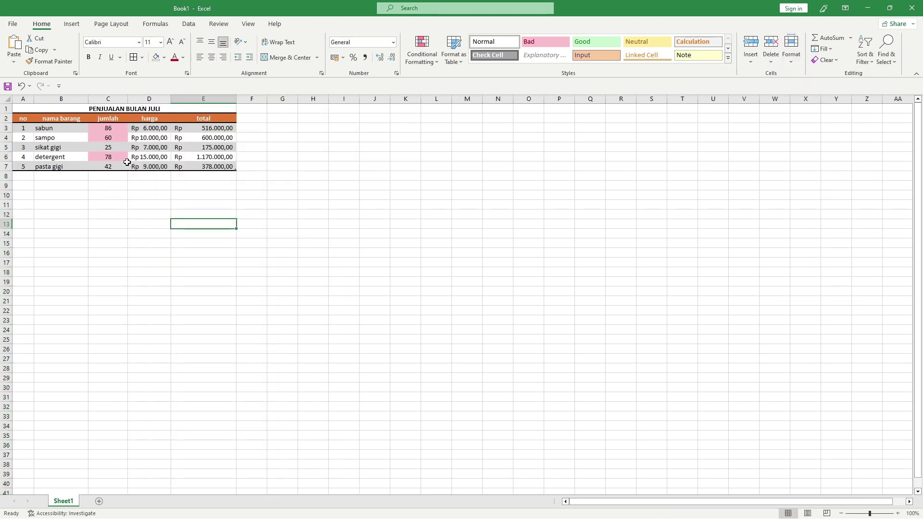
left_click(851, 38)
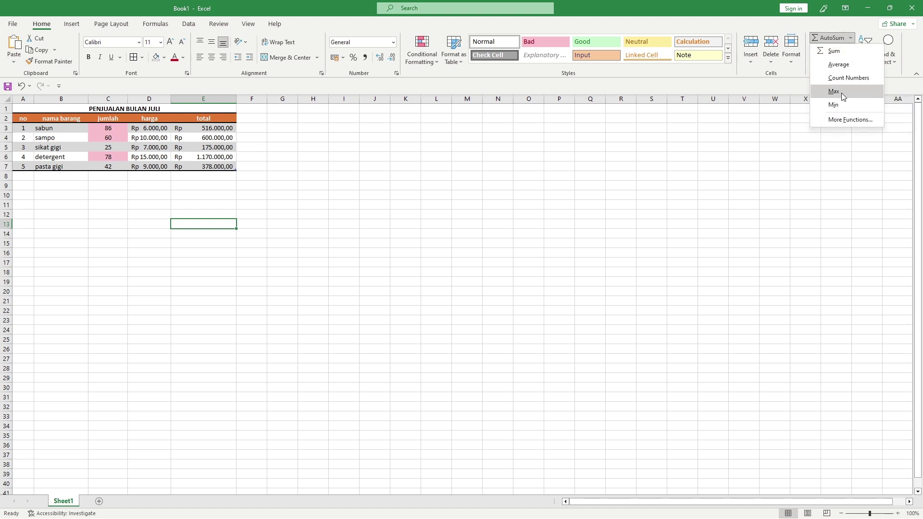
left_click(789, 152)
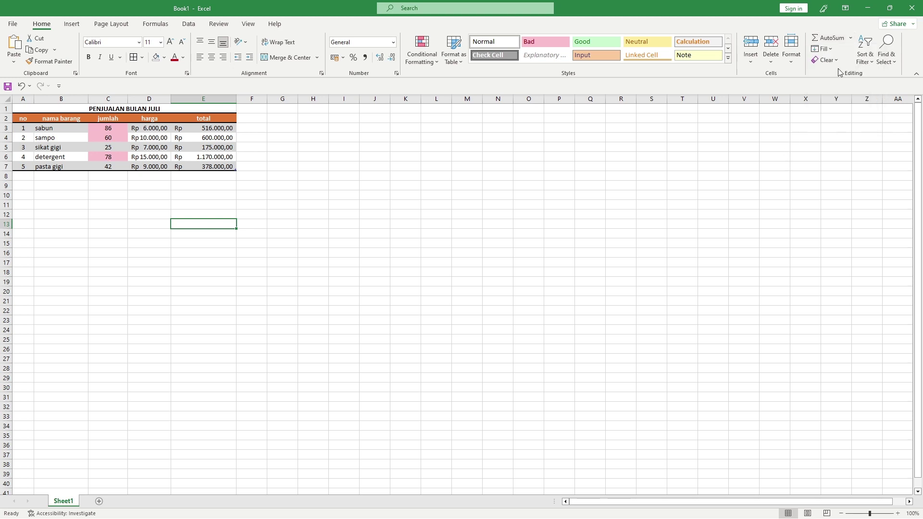
Fill the sikat gigi total to the right into cell F5 and AutoFit the width of column F.
left_click(247, 138)
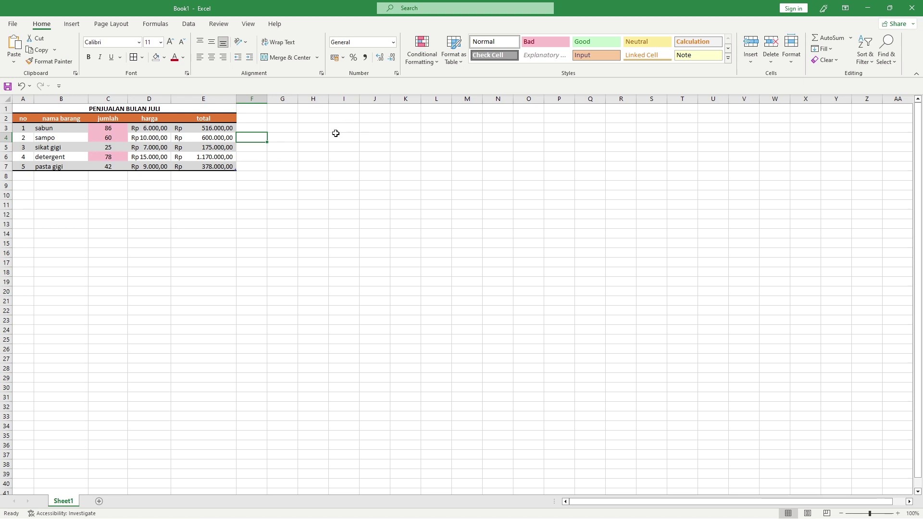
left_click(251, 148)
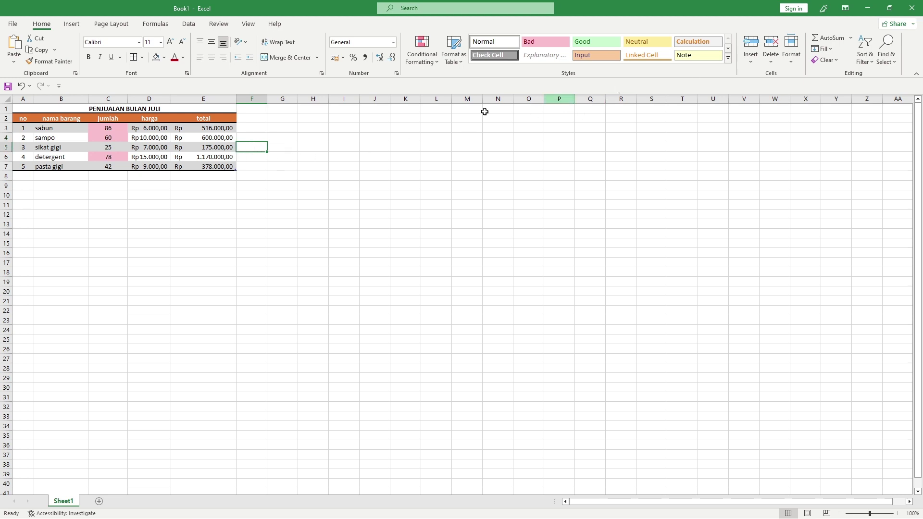
left_click(831, 50)
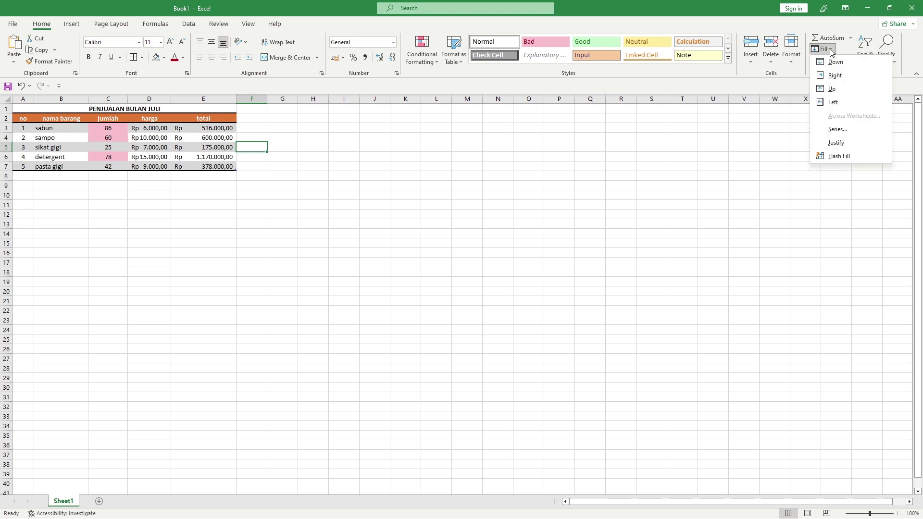
left_click(835, 75)
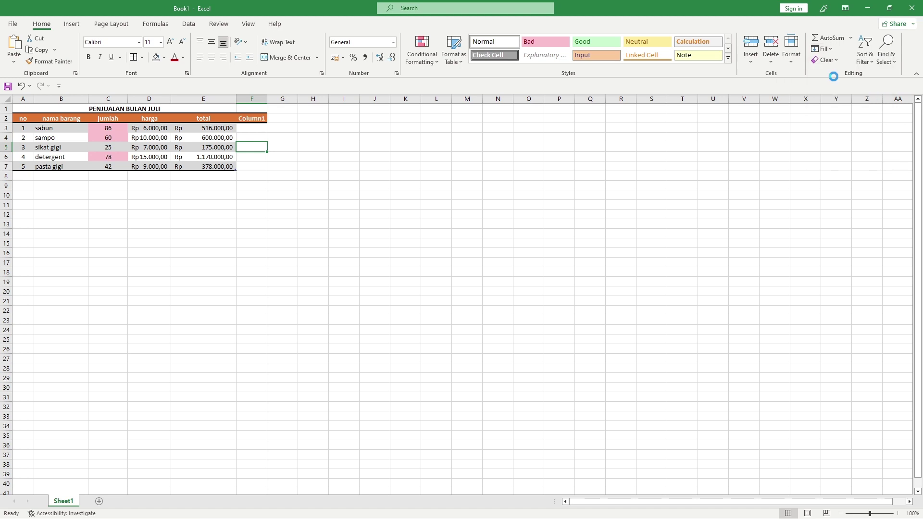
left_click(370, 187)
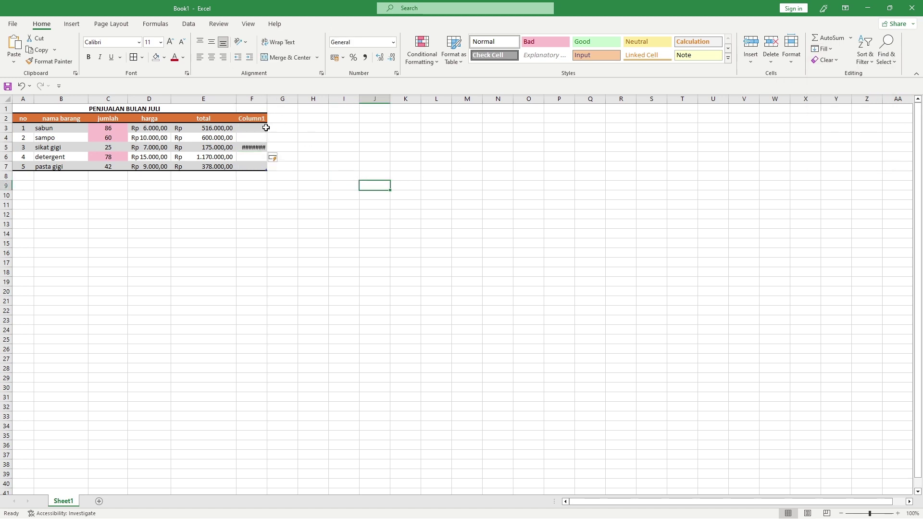
mouse_move(251, 150)
double_click(267, 99)
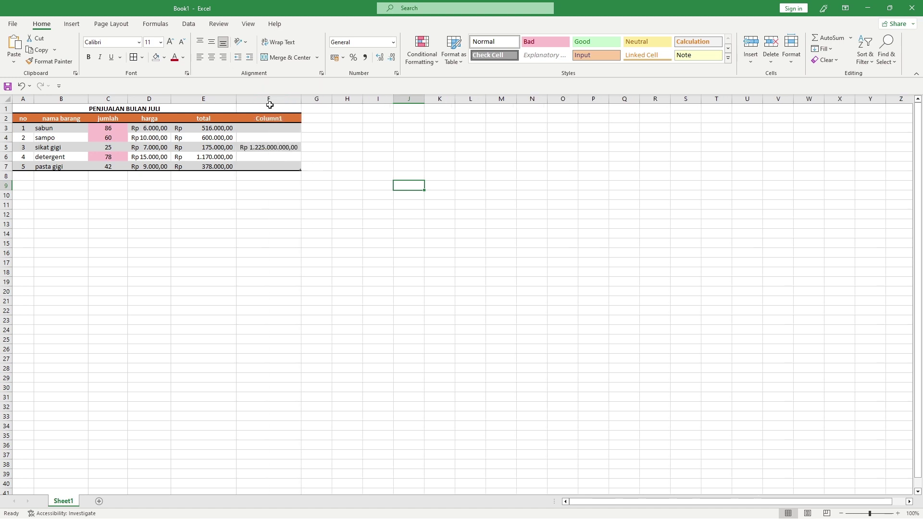
Re-enter the formula =D5*E5 in F5 to fill its table column, and check the sikat gigi total formula in E5.
left_click(271, 148)
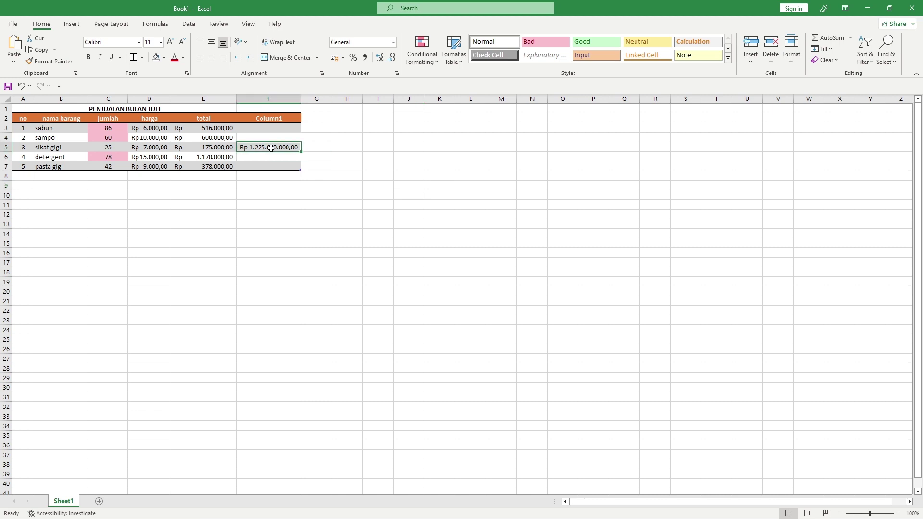
double_click(271, 148)
left_click(336, 154)
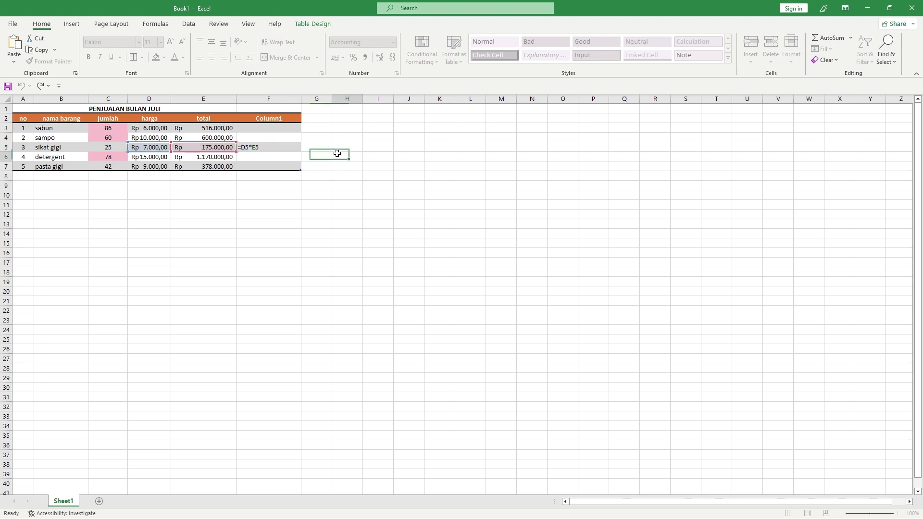
left_click(218, 149)
double_click(219, 149)
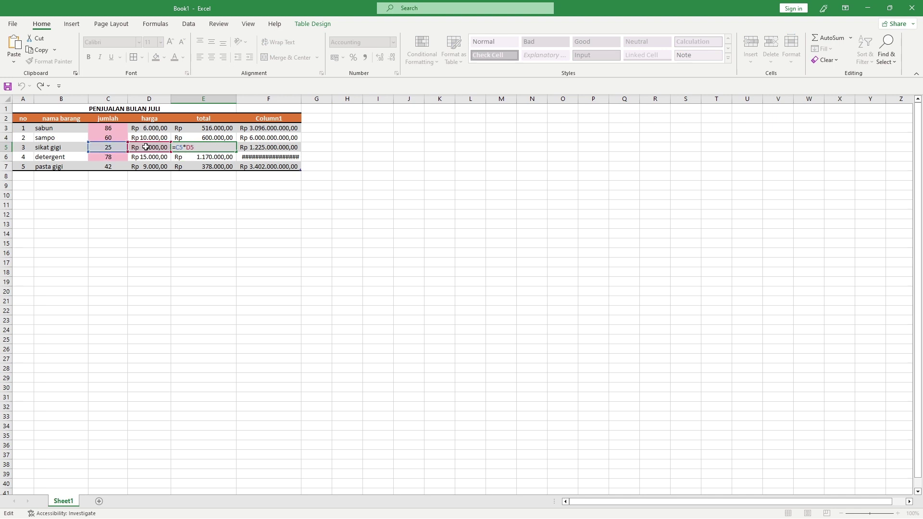
left_click(252, 147)
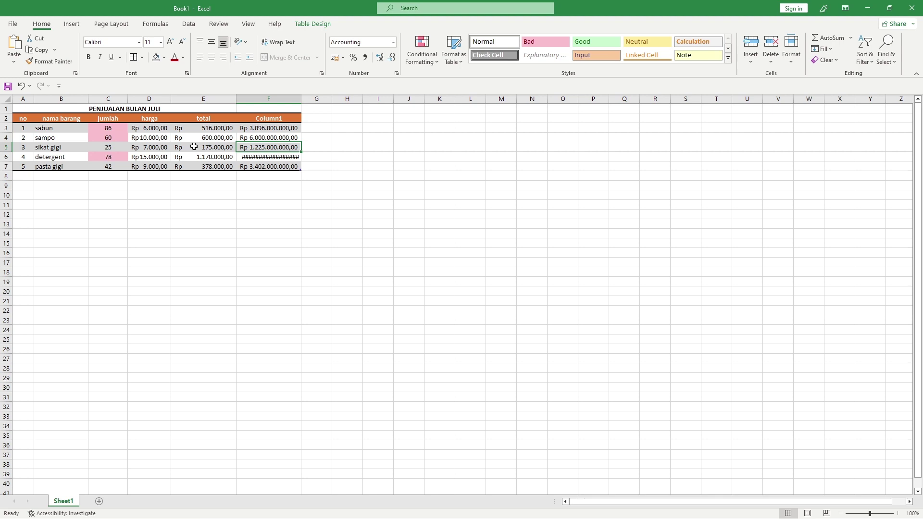
Fill the total column's formula down into cell E8 below the pasta gigi row.
left_click(208, 177)
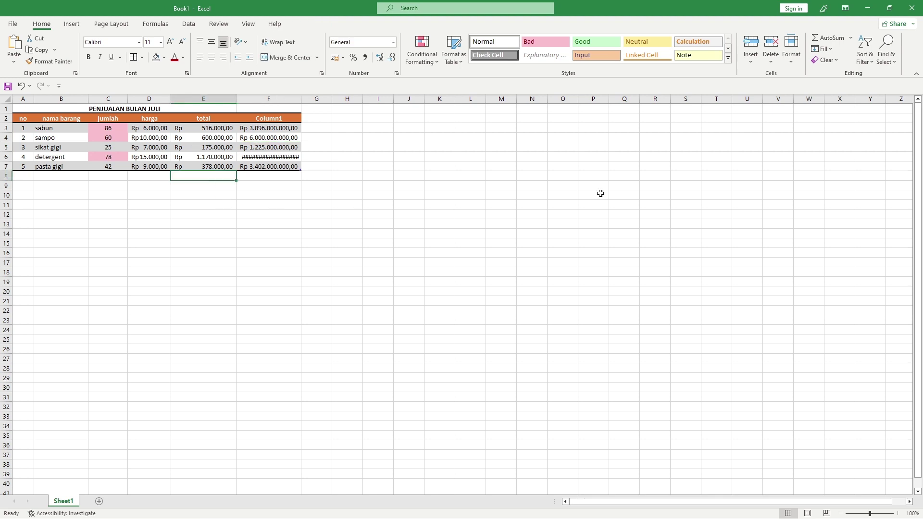
left_click(824, 52)
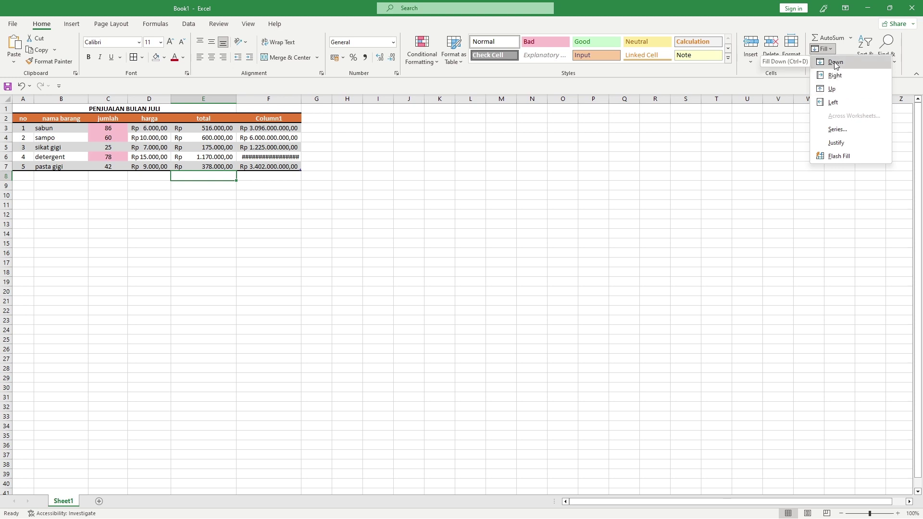
left_click(835, 63)
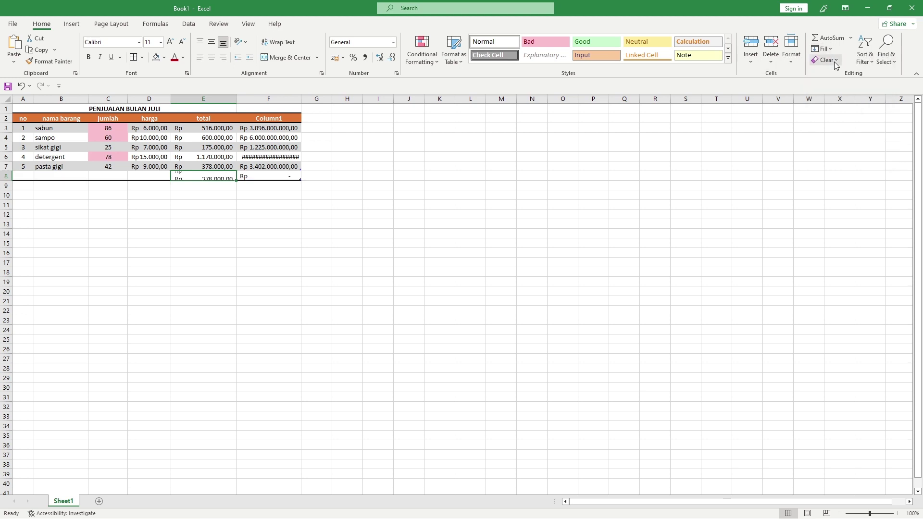
left_click(320, 223)
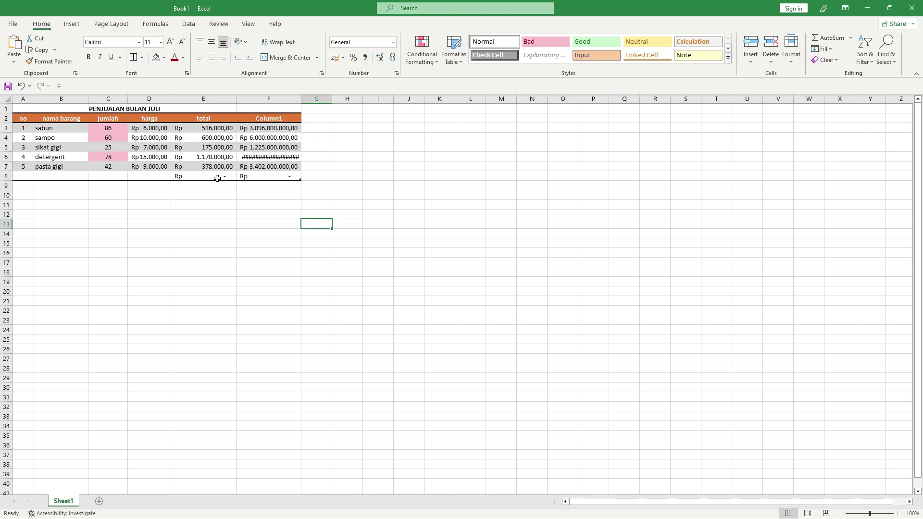
left_click(217, 178)
left_click(353, 225)
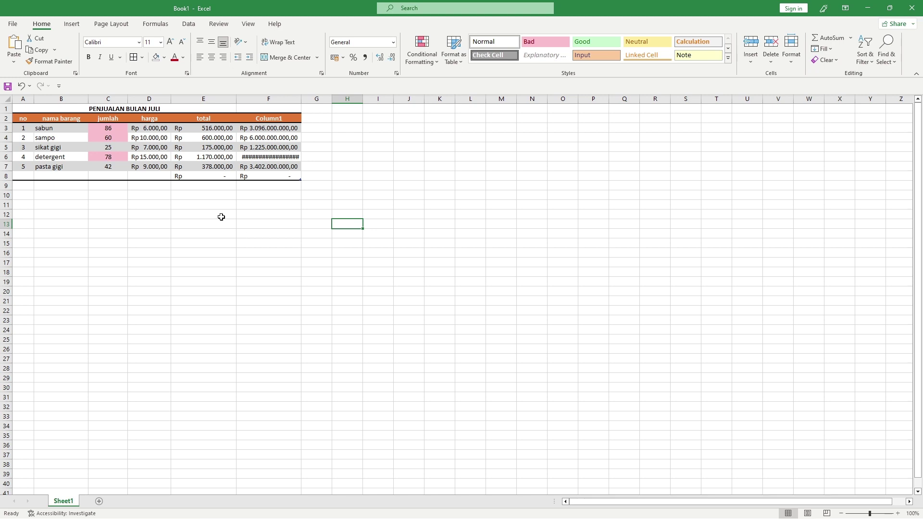
Clear all formatting from the sales table range A2:F8 while keeping its contents.
left_click_drag(22, 120, 283, 177)
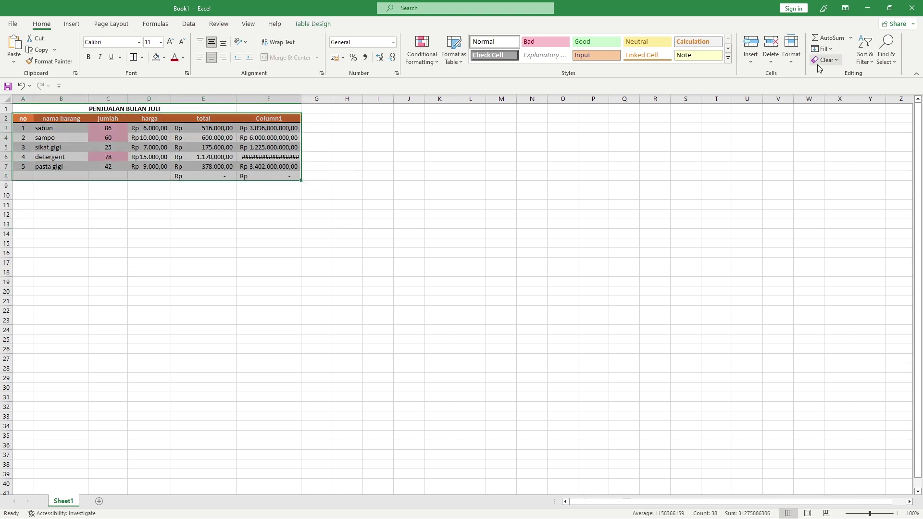
left_click(836, 61)
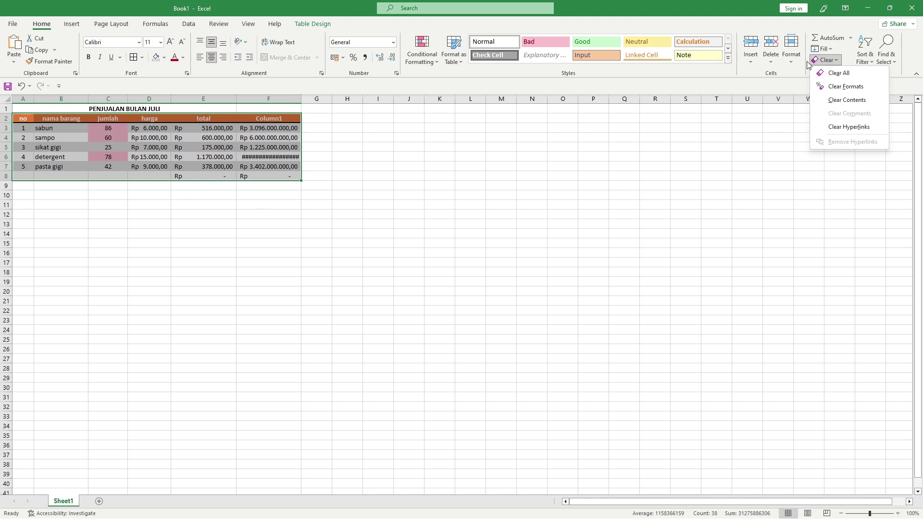
left_click(849, 92)
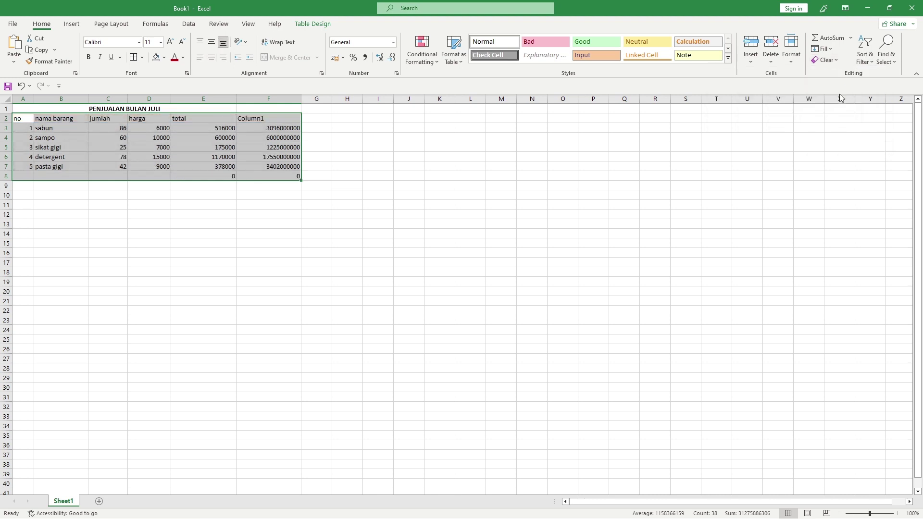
left_click(347, 251)
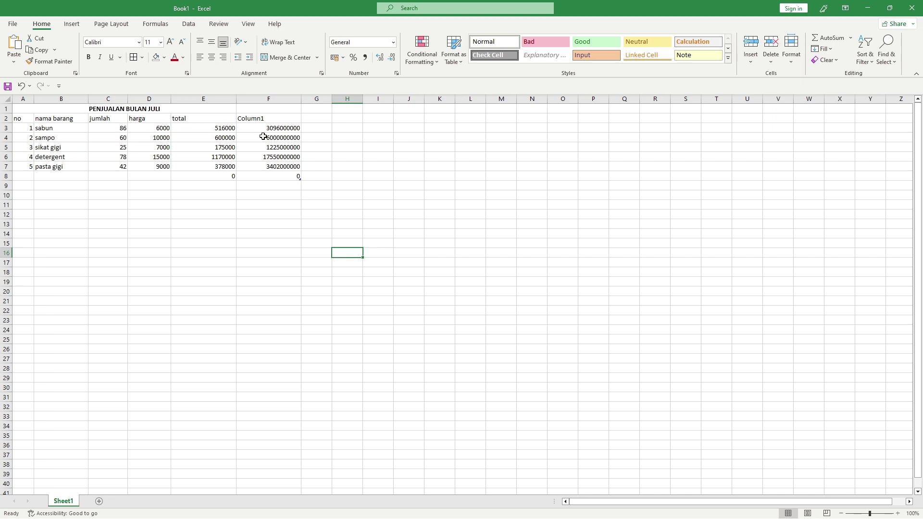
Clear all contents and formats from the sales table range A2:F8, and undo the clearing.
mouse_move(22, 123)
left_mouse_down()
mouse_move(214, 176)
mouse_move(298, 176)
left_mouse_up()
left_click(837, 58)
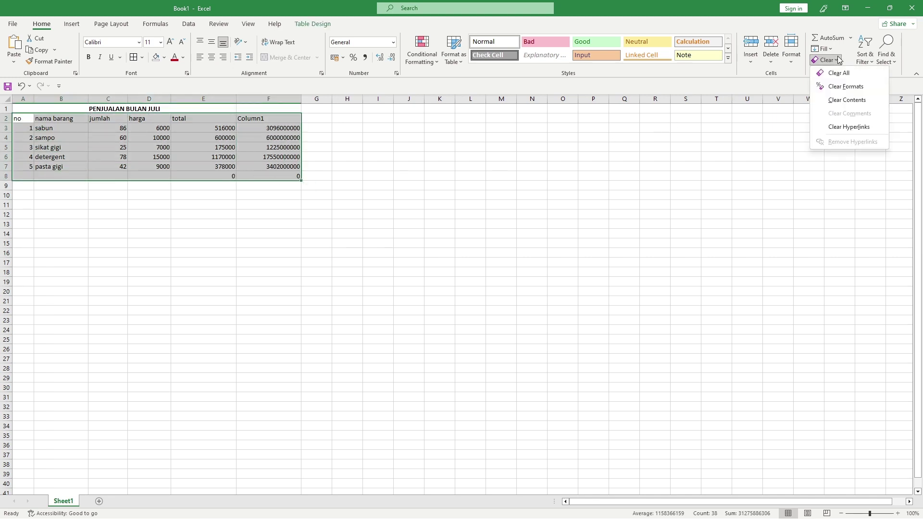
left_click(846, 74)
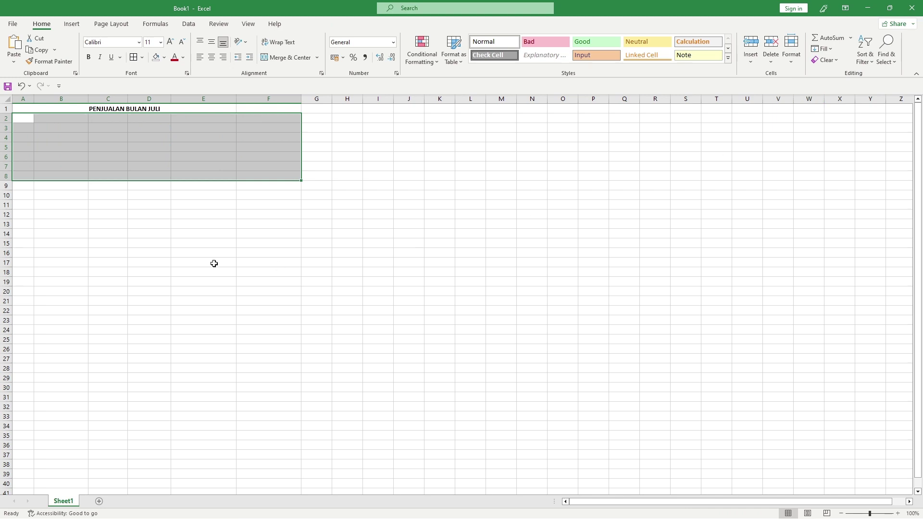
key("ctrl+z")
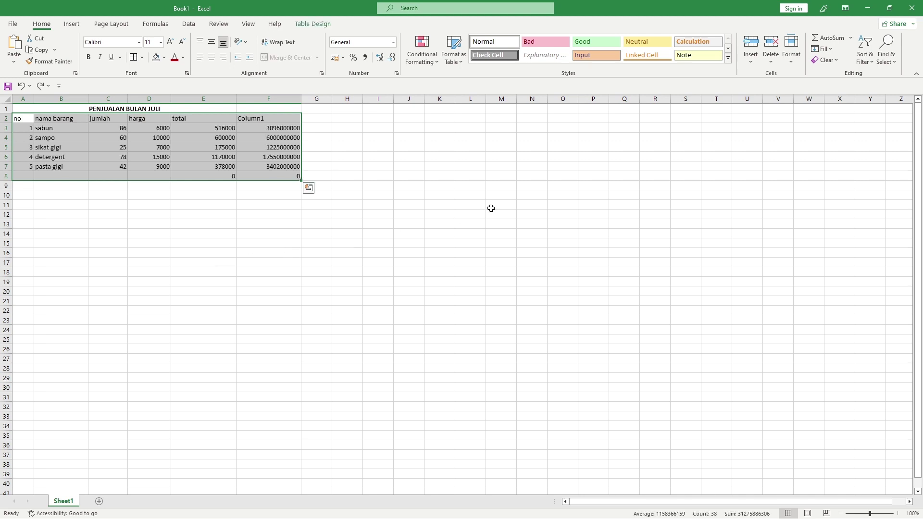
left_click(626, 216)
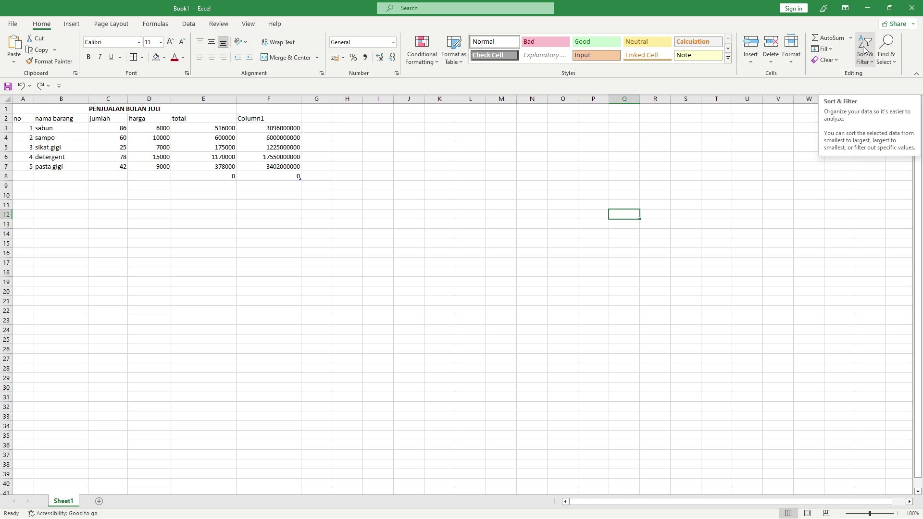
Sort the sales table A to Z from its header row A2:F2 and turn on filtering for the headers.
left_click_drag(23, 119, 256, 118)
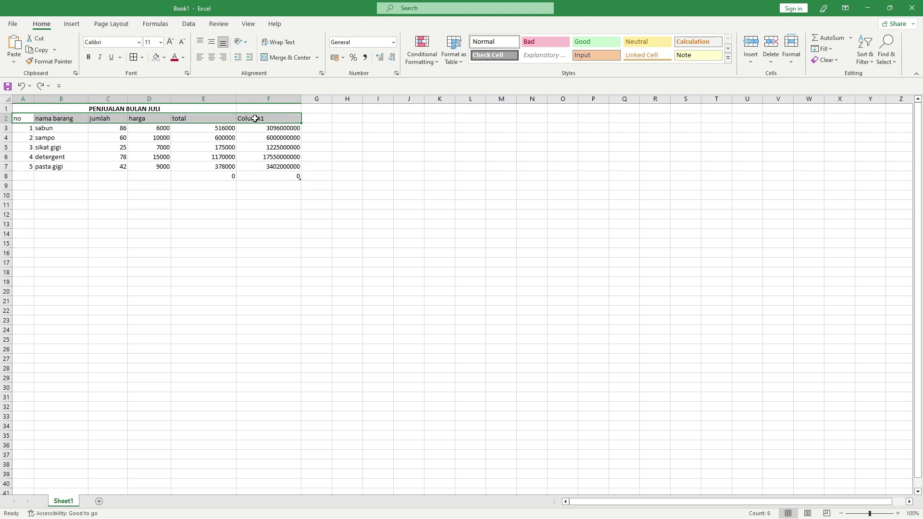
left_click(868, 55)
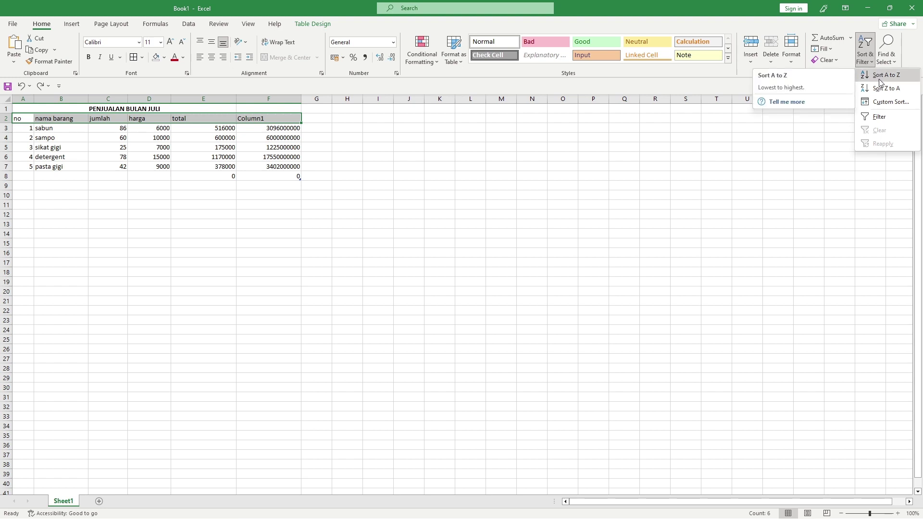
left_click(895, 79)
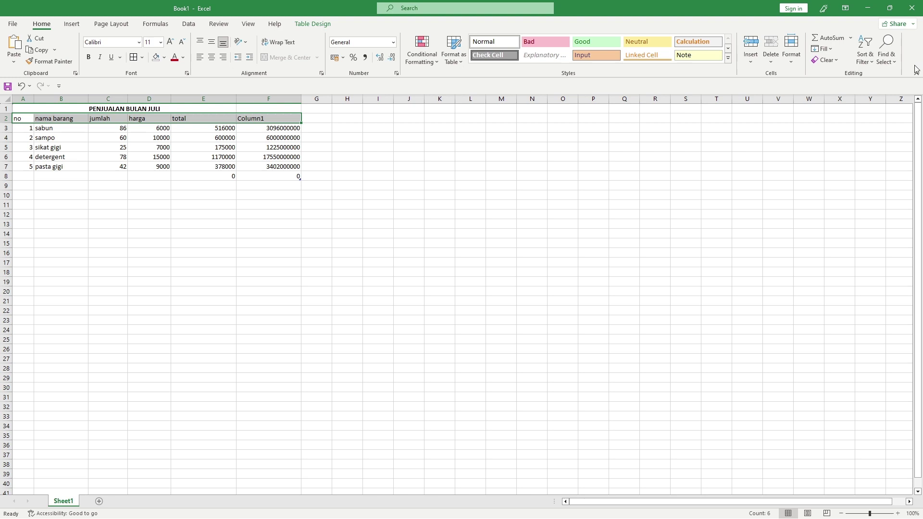
left_click(866, 56)
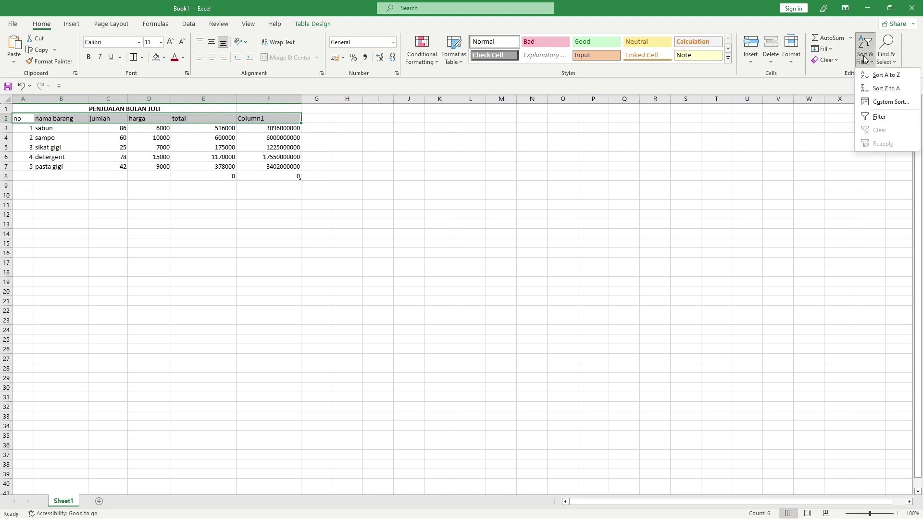
left_click(880, 116)
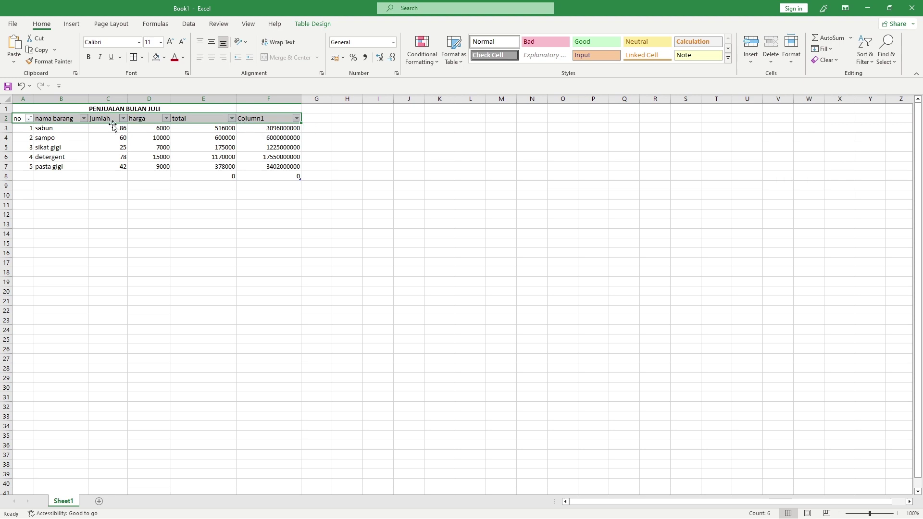
left_click(361, 204)
Sort the table by Column1 from smallest to largest, and re-sort it by jumlah from smallest to largest.
left_click(296, 119)
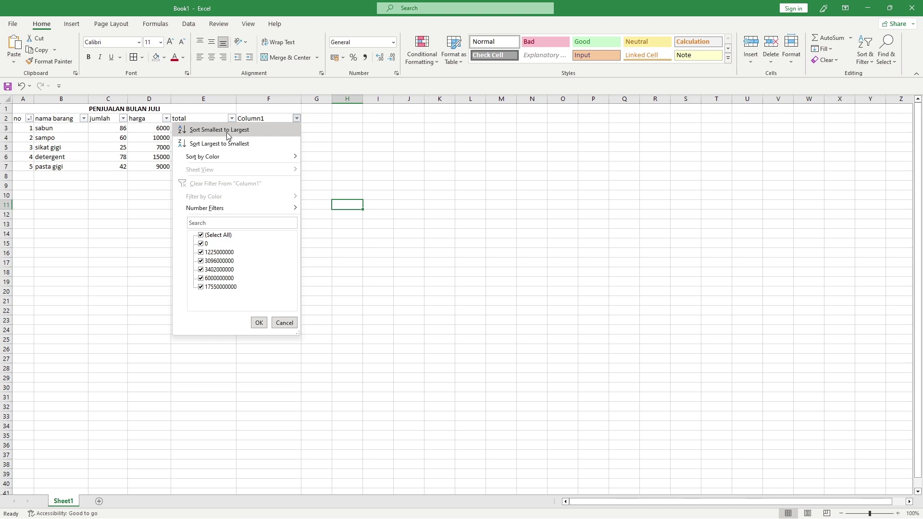
left_click(227, 131)
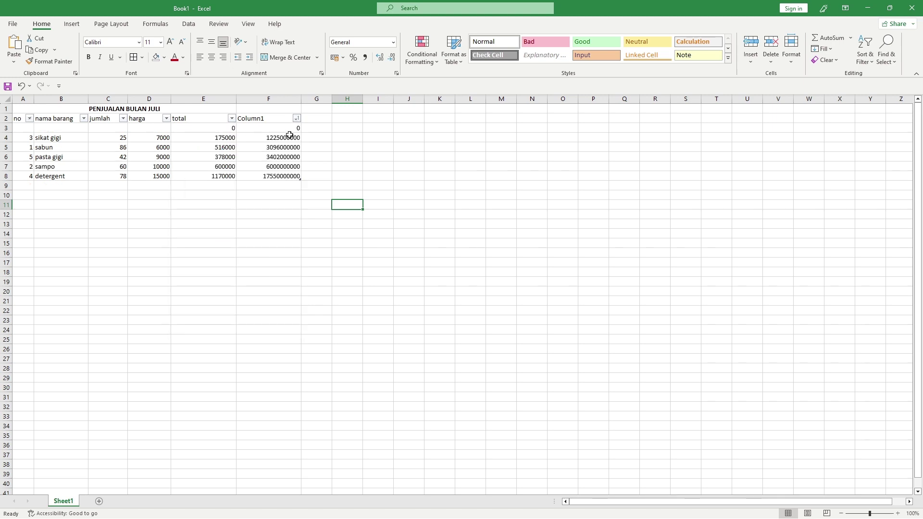
left_click(123, 118)
left_click(97, 129)
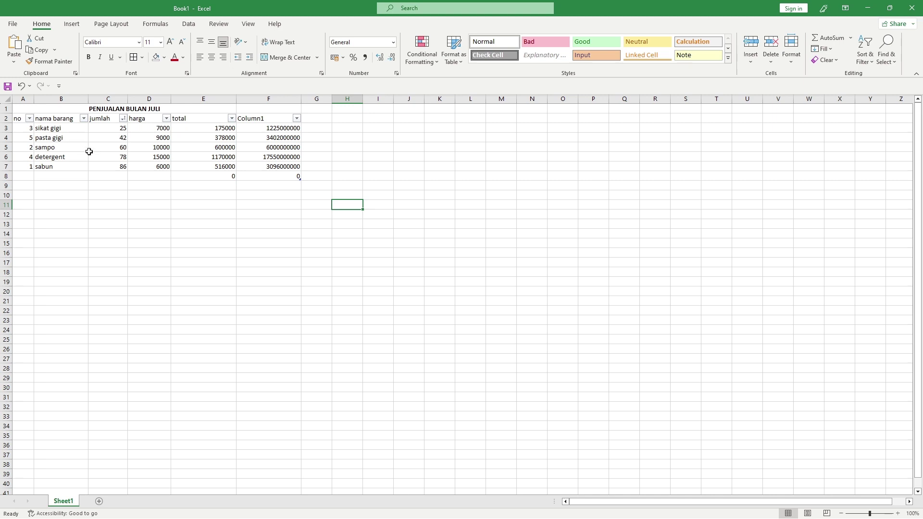
Sort the table by jumlah from largest to smallest, and restore numeric order by sorting the no column smallest to largest.
left_click(122, 119)
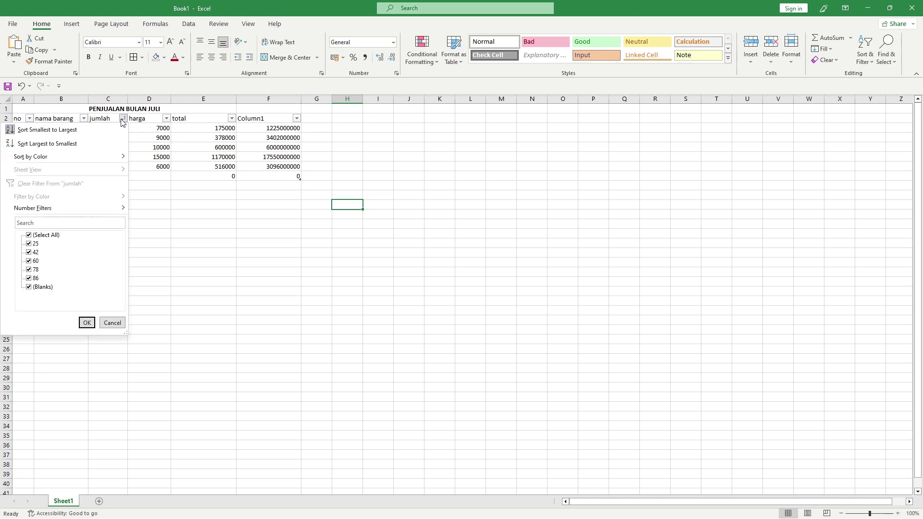
left_click(84, 142)
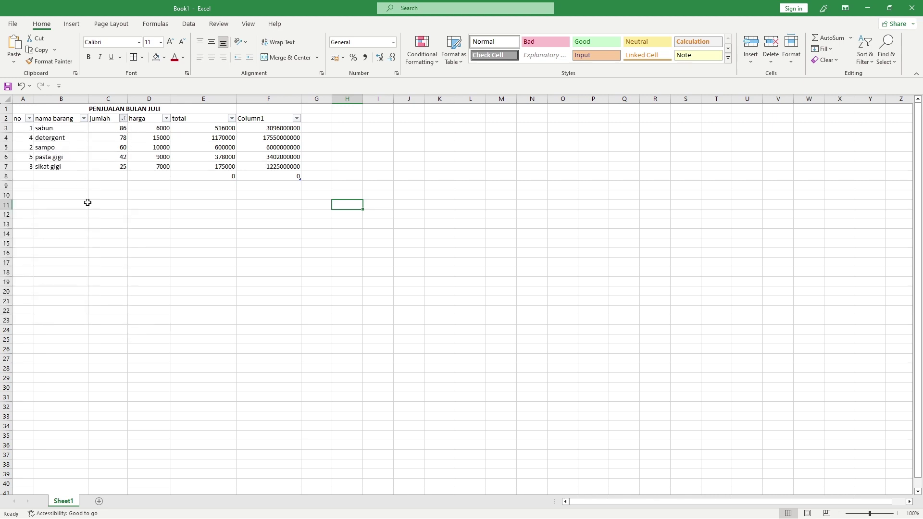
left_click(30, 120)
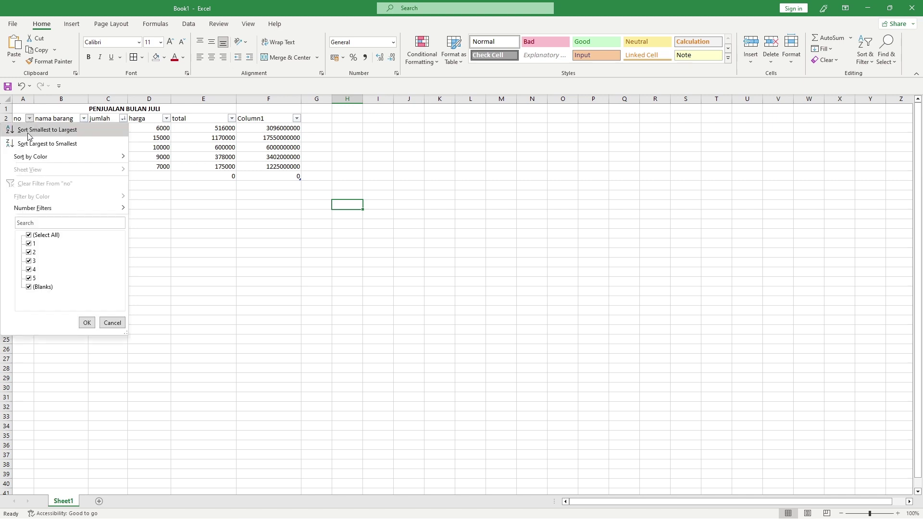
left_click(29, 130)
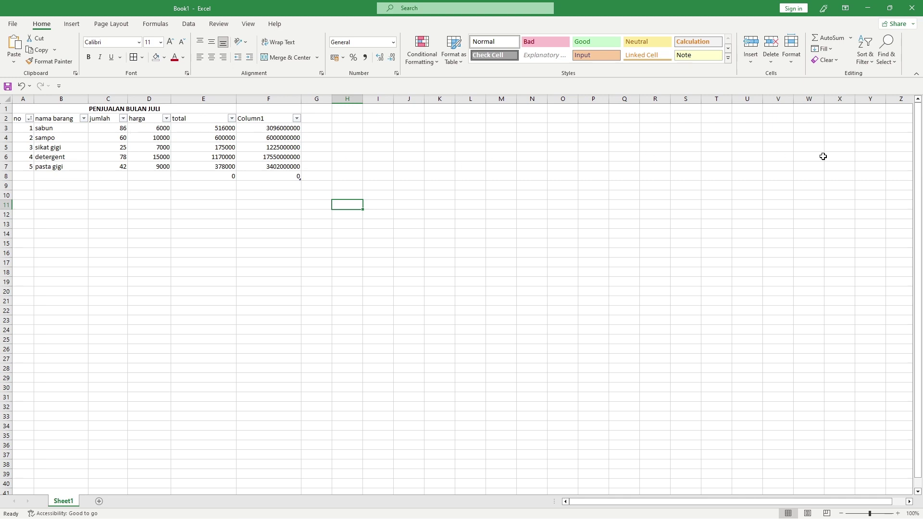
Find the word "sampo" in the worksheet and close the search.
left_click(887, 57)
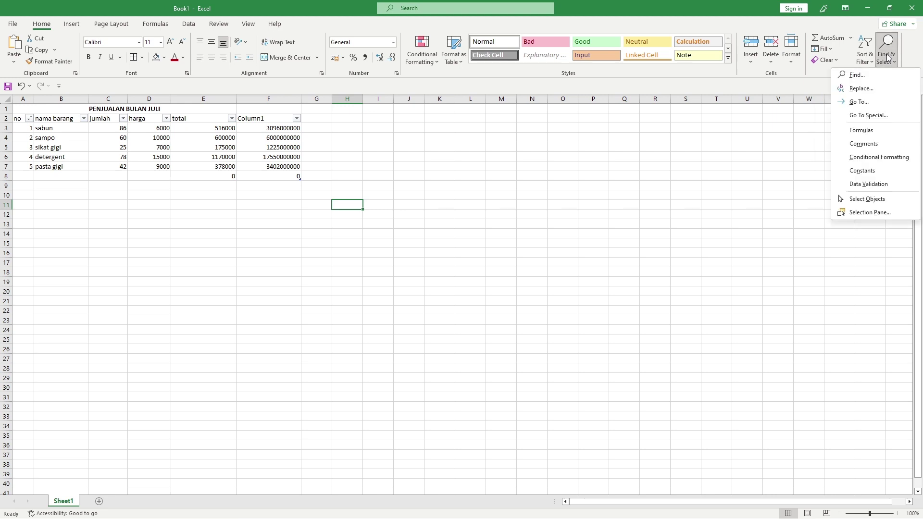
left_click(604, 199)
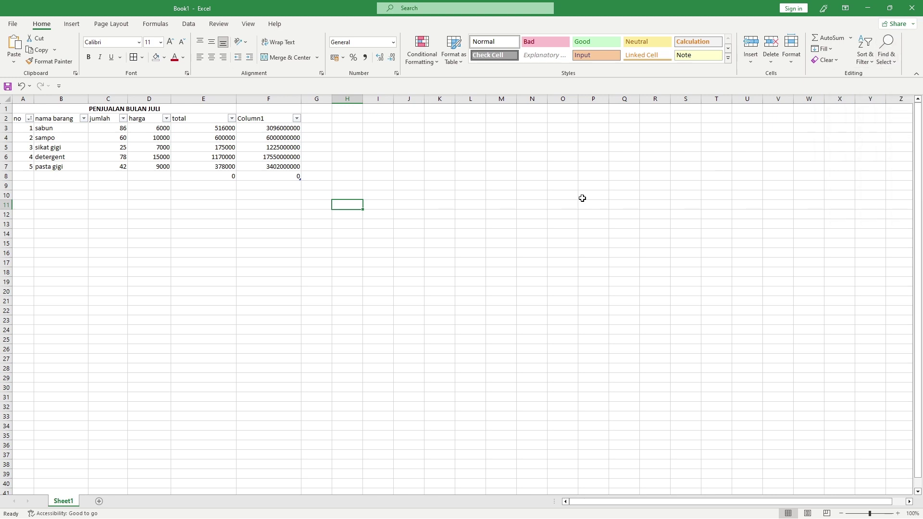
left_click(893, 57)
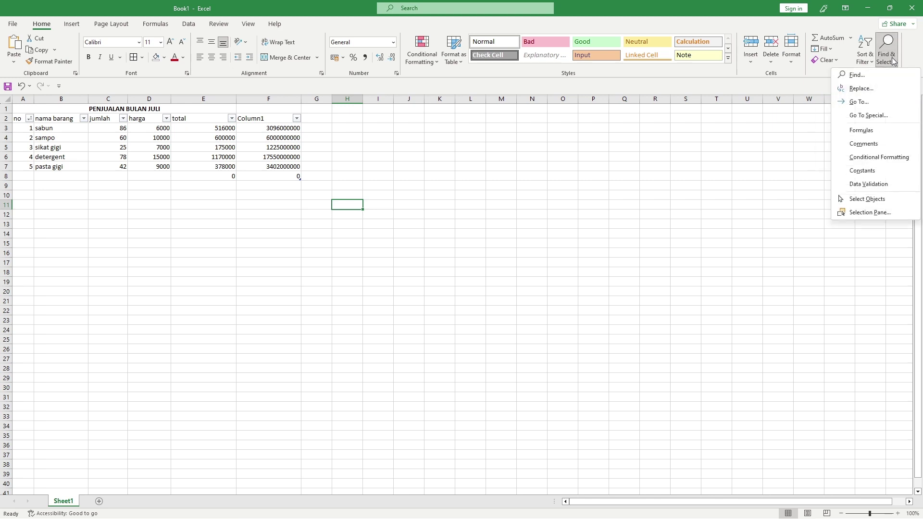
left_click(875, 77)
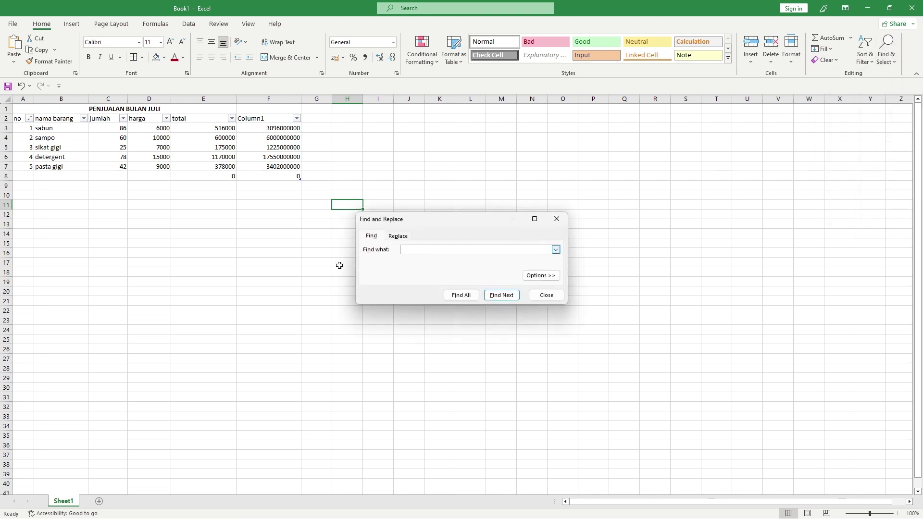
type("sampo")
key("Return")
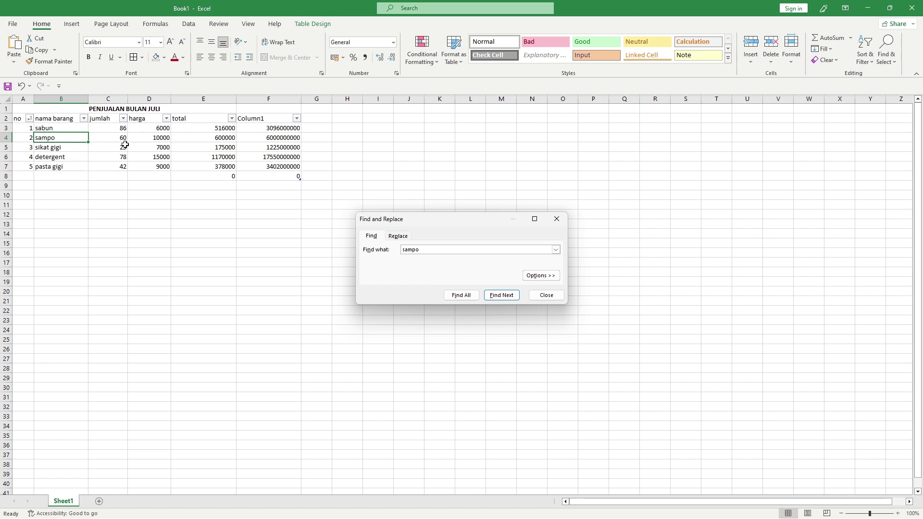
left_click(546, 295)
Replace all occurrences of "sampo" in the worksheet with "detergent".
left_click(892, 57)
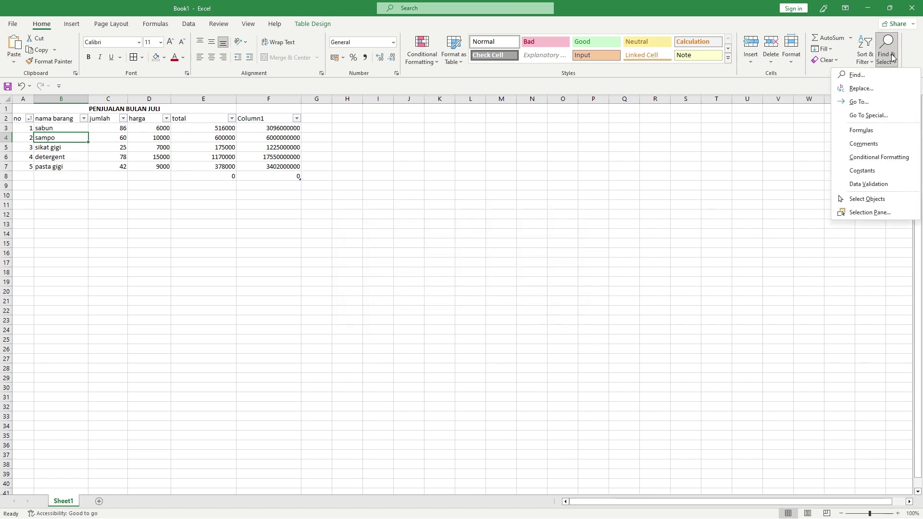
left_click(861, 88)
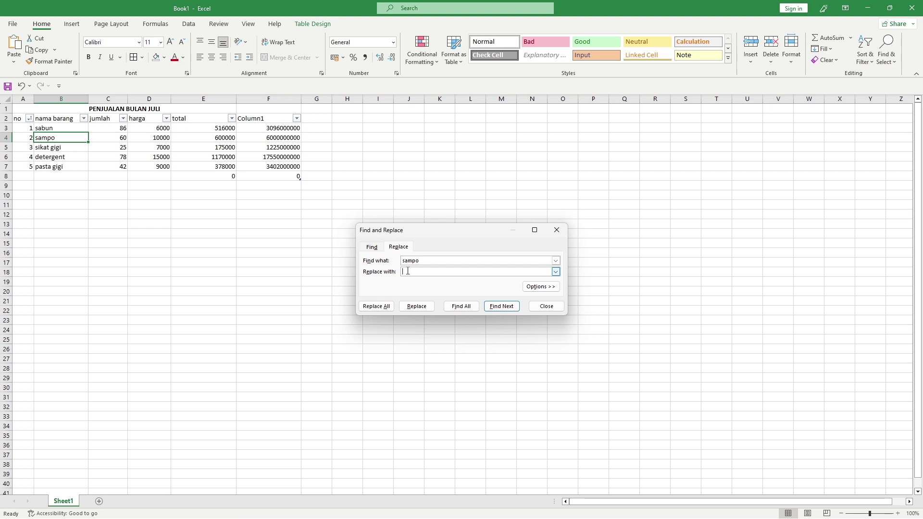
type("sadstergent")
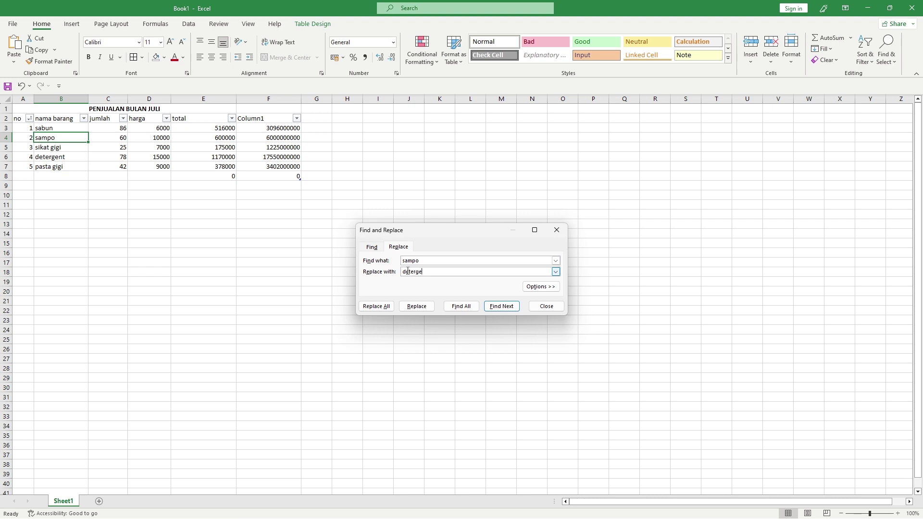
key("Return")
left_click(433, 272)
double_click(406, 275)
left_click(379, 308)
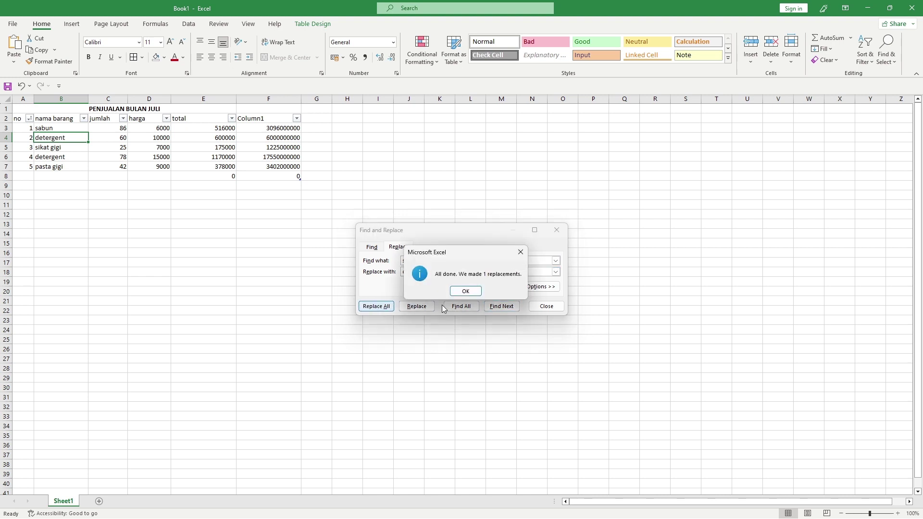
left_click(466, 293)
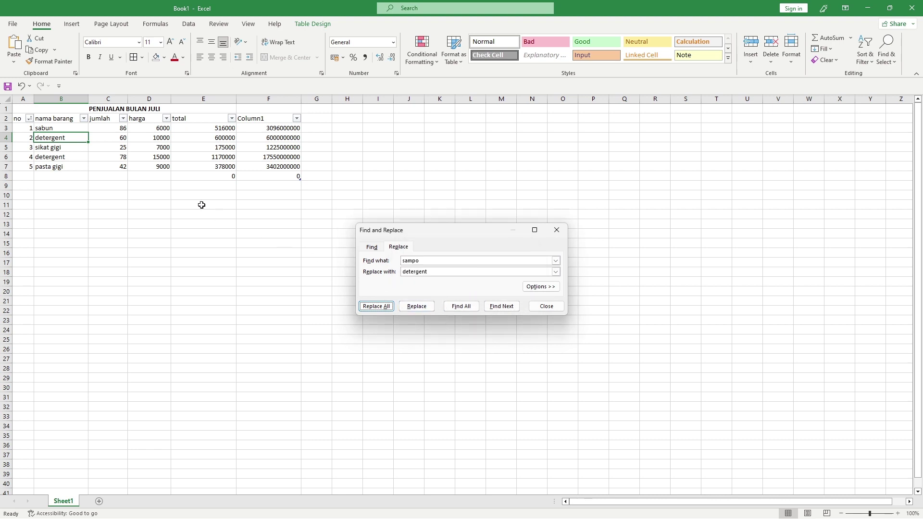
left_click(69, 161)
left_click(71, 139)
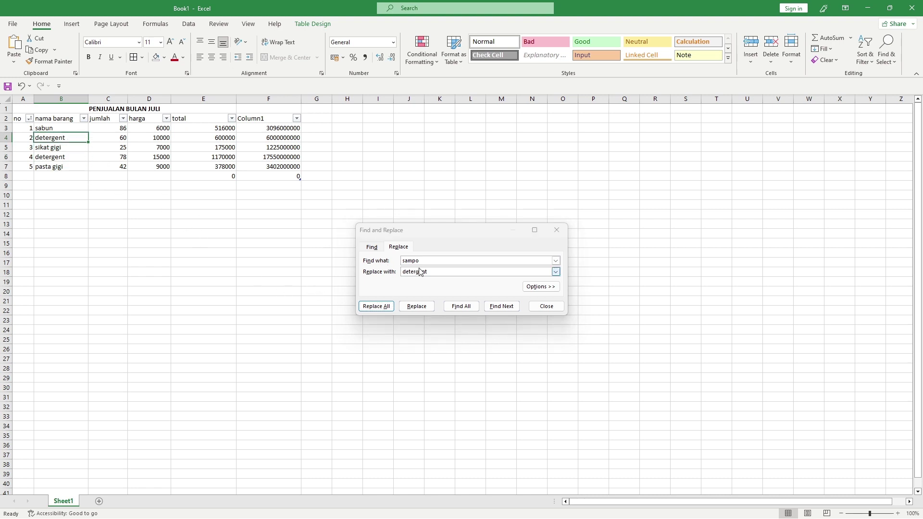
Replace every "detergent" in the nama barang column with "sikat gigi" and close Find and Replace.
left_click(438, 270)
left_click_drag(423, 261, 382, 263)
type("detergent")
left_click_drag(437, 270, 382, 272)
key("BackSpace")
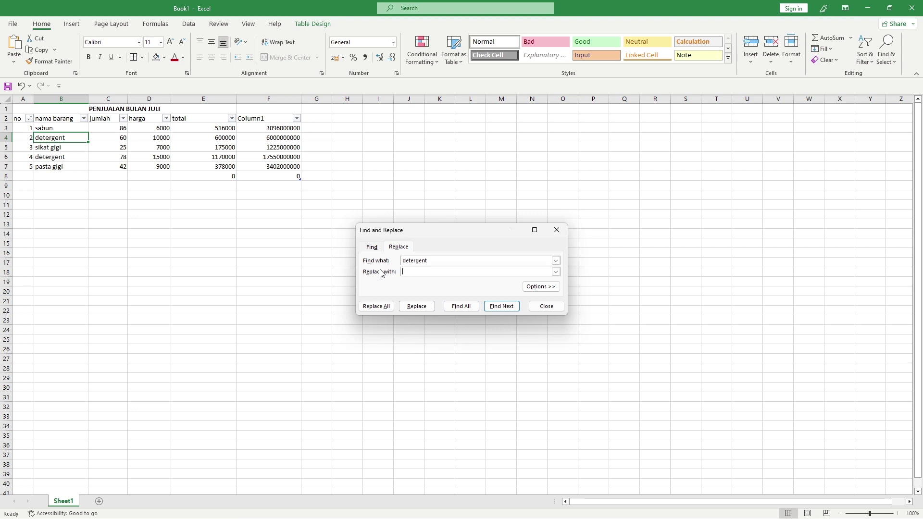
type("sikat gigi")
left_click(426, 311)
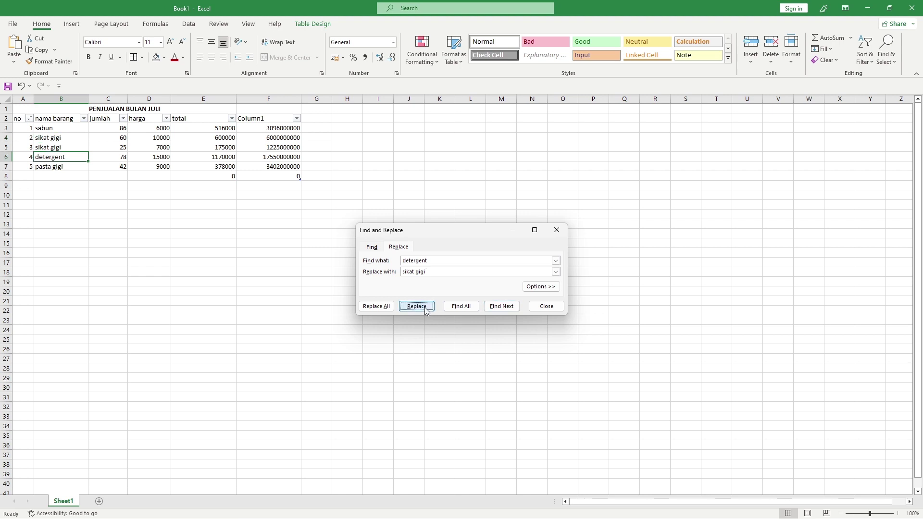
left_click(377, 310)
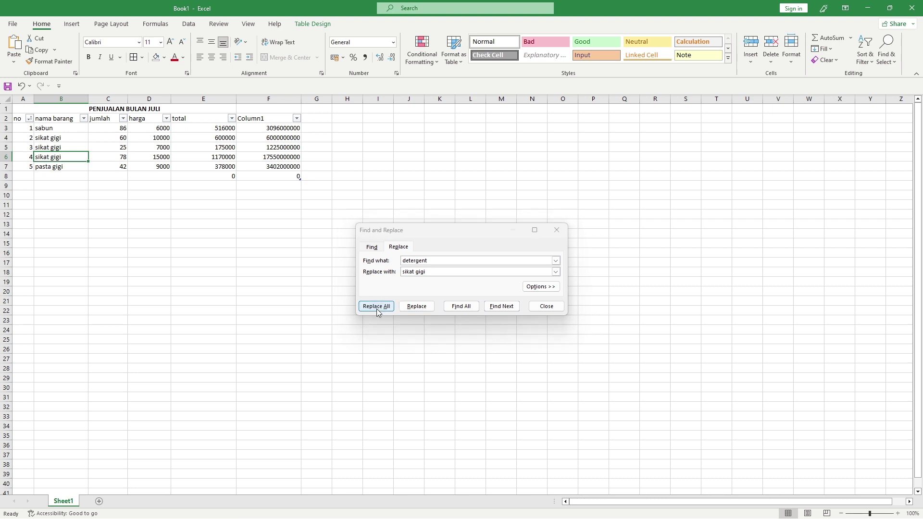
left_click(466, 291)
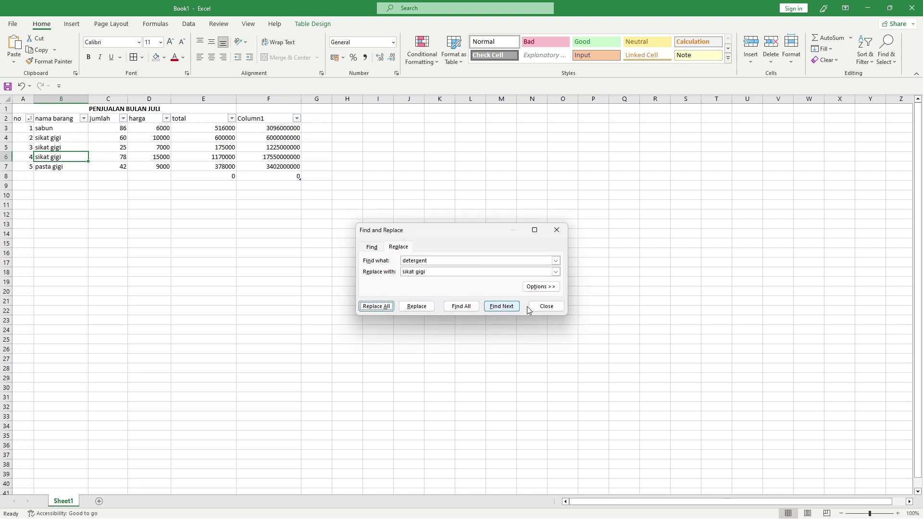
left_click(545, 308)
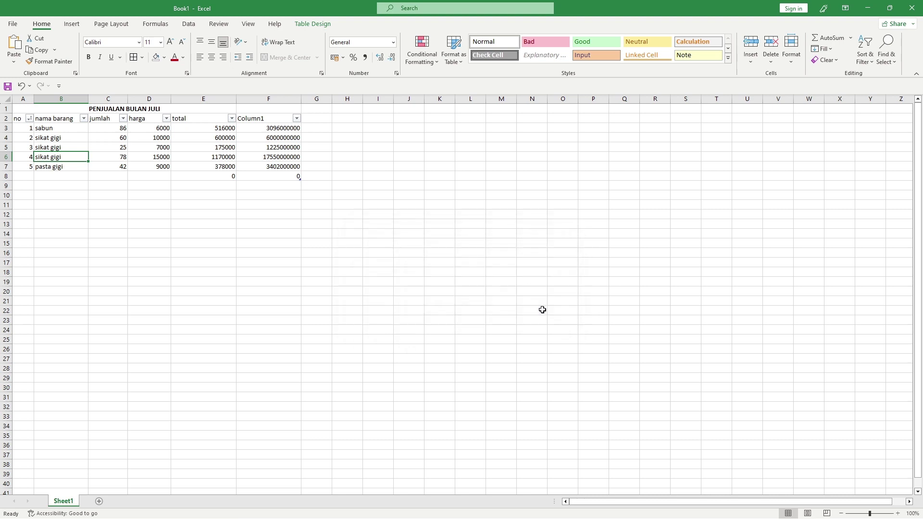